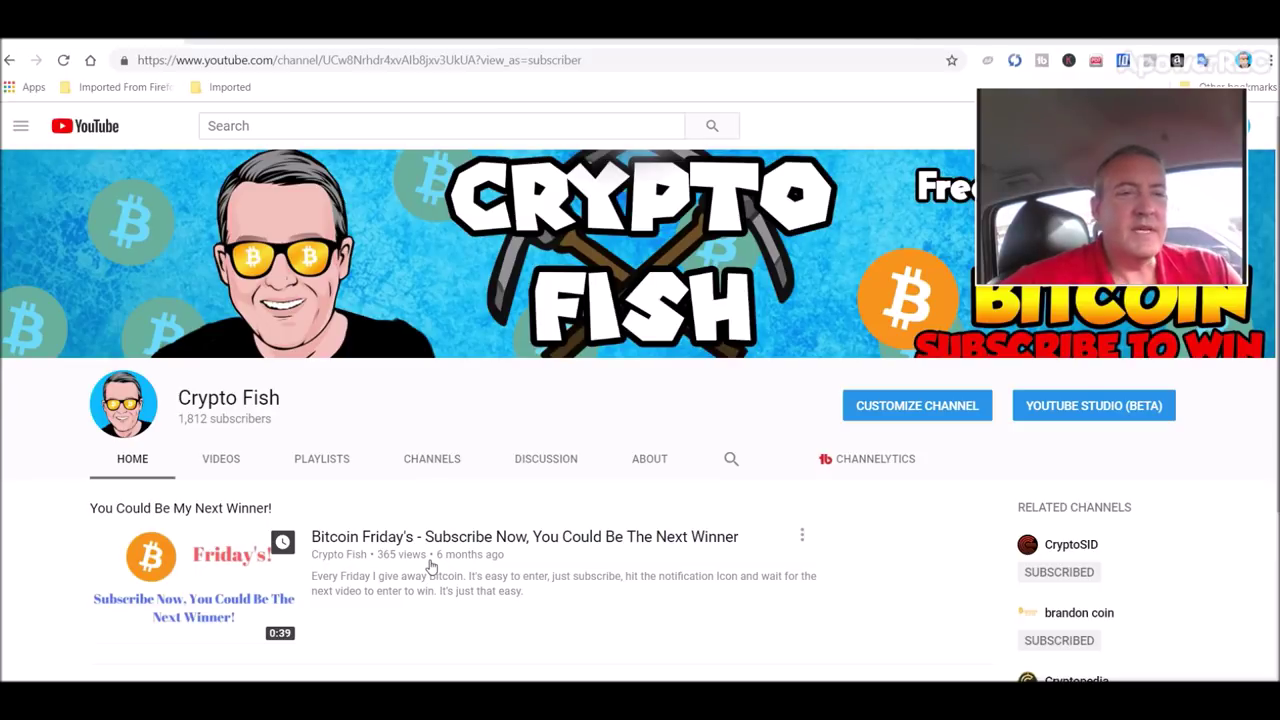
# - Open the zel.cash website and read its ZelCash introduction and feature descriptions
pyautogui.click(262, 40)
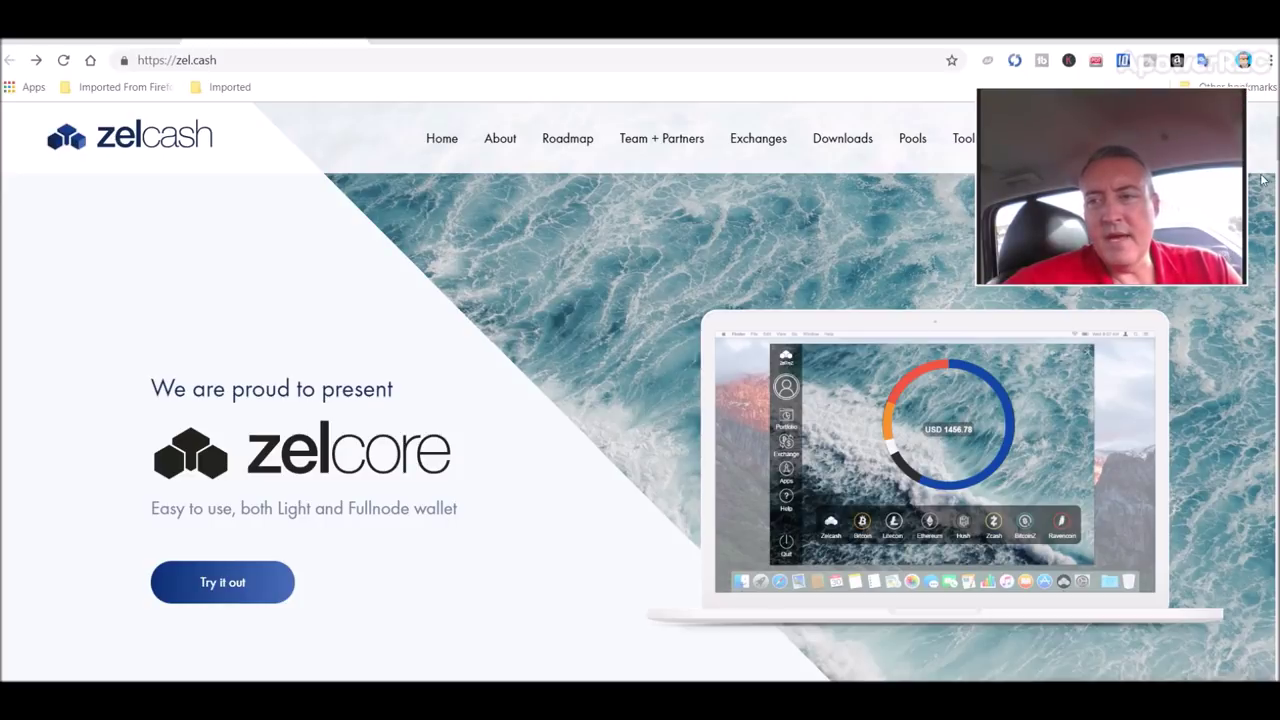
pyautogui.moveTo(1277, 138)
pyautogui.mouseDown()
pyautogui.moveTo(1277, 164)
pyautogui.moveTo(1277, 138)
pyautogui.mouseUp()
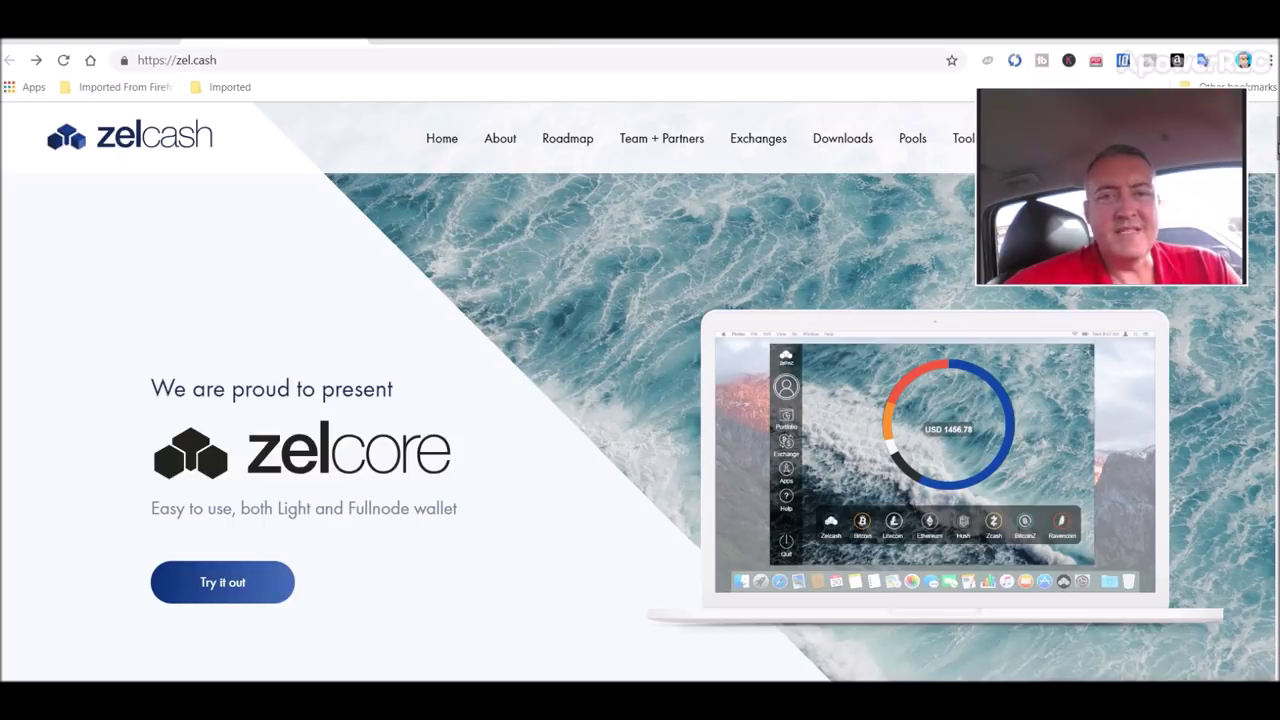
pyautogui.scroll(-5, 640, 400)
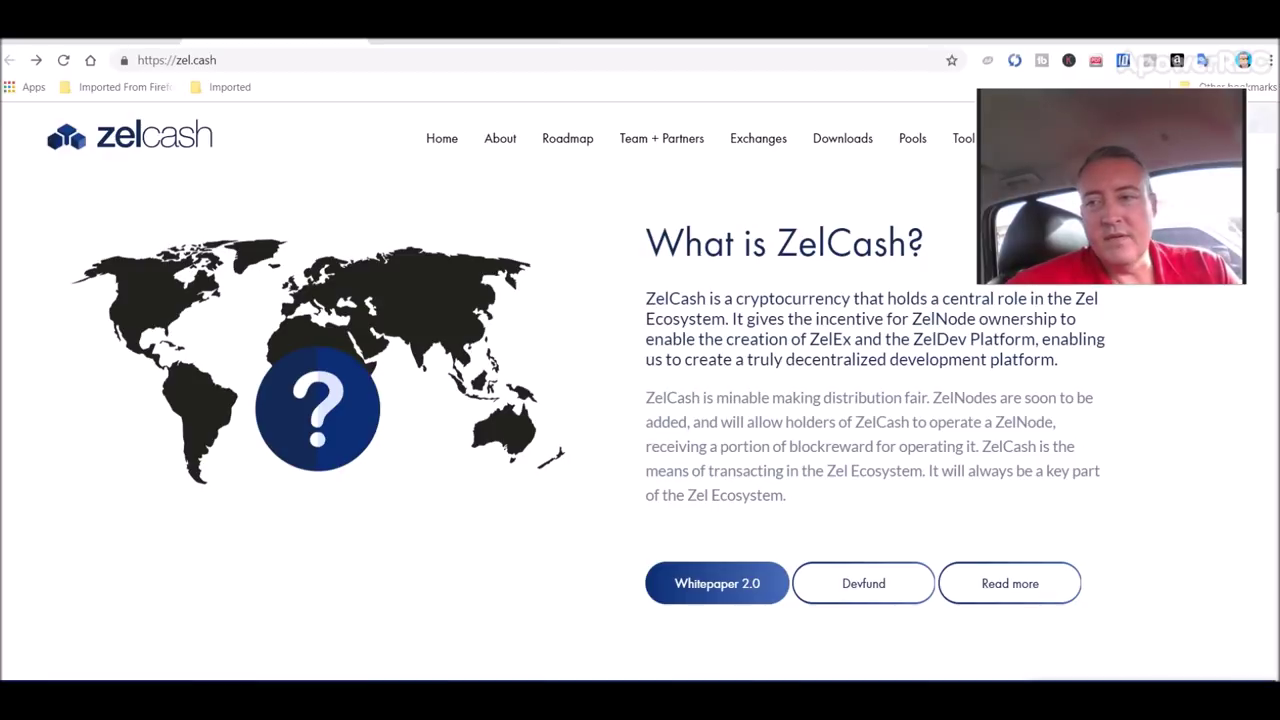
pyautogui.scroll(-2, 640, 400)
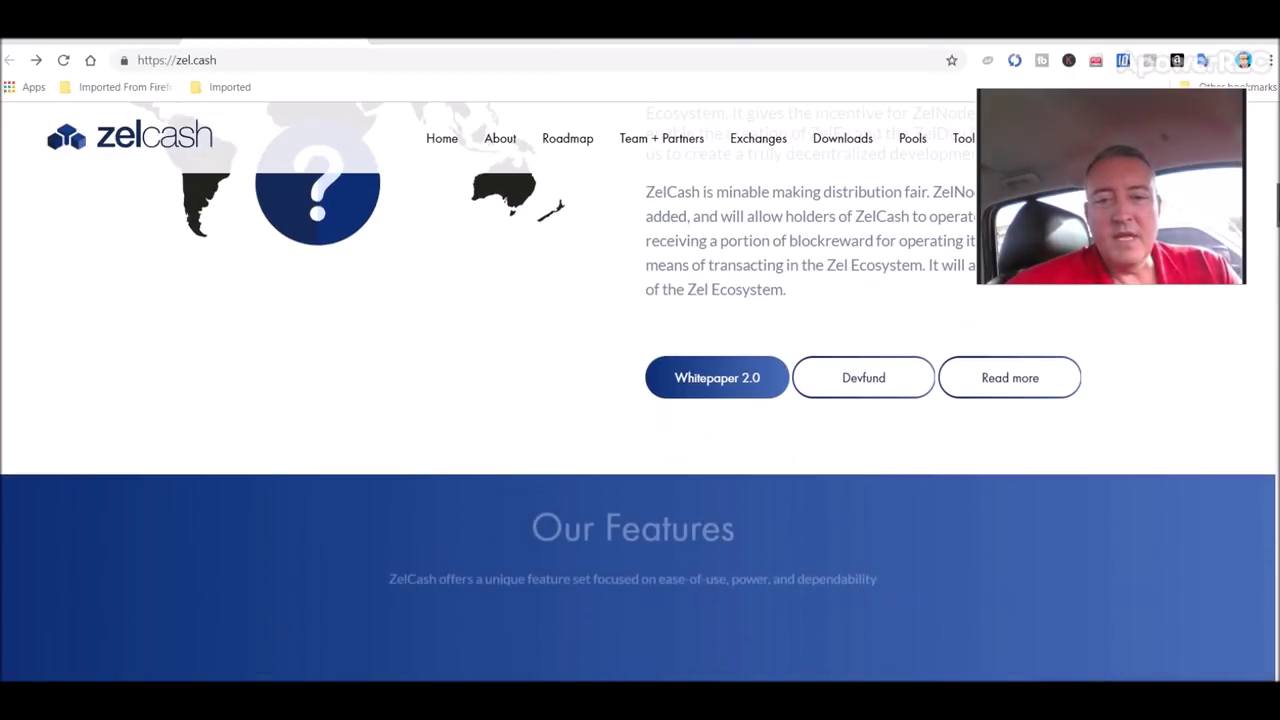
pyautogui.scroll(-2, 640, 400)
pyautogui.scroll(-3, 640, 400)
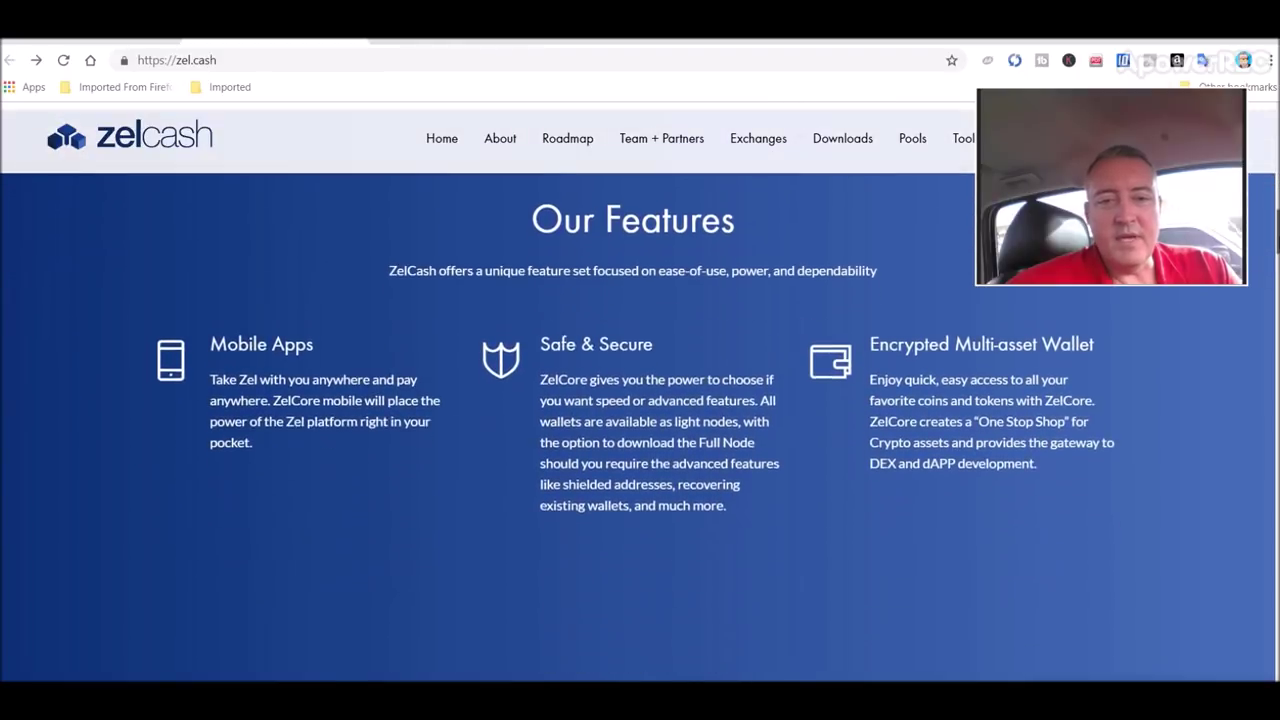
pyautogui.scroll(-1, 640, 400)
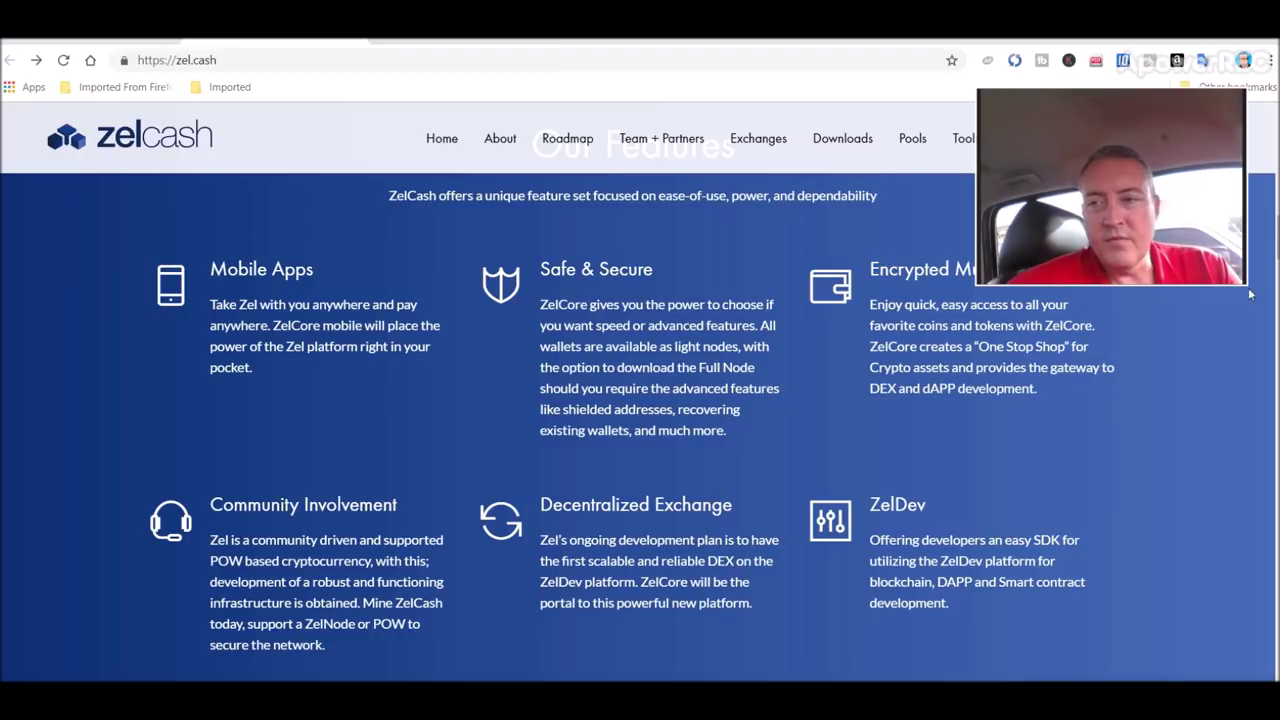
# - Review the ZelCash roadmap milestones from May through July on the website
pyautogui.scroll(-6, 640, 400)
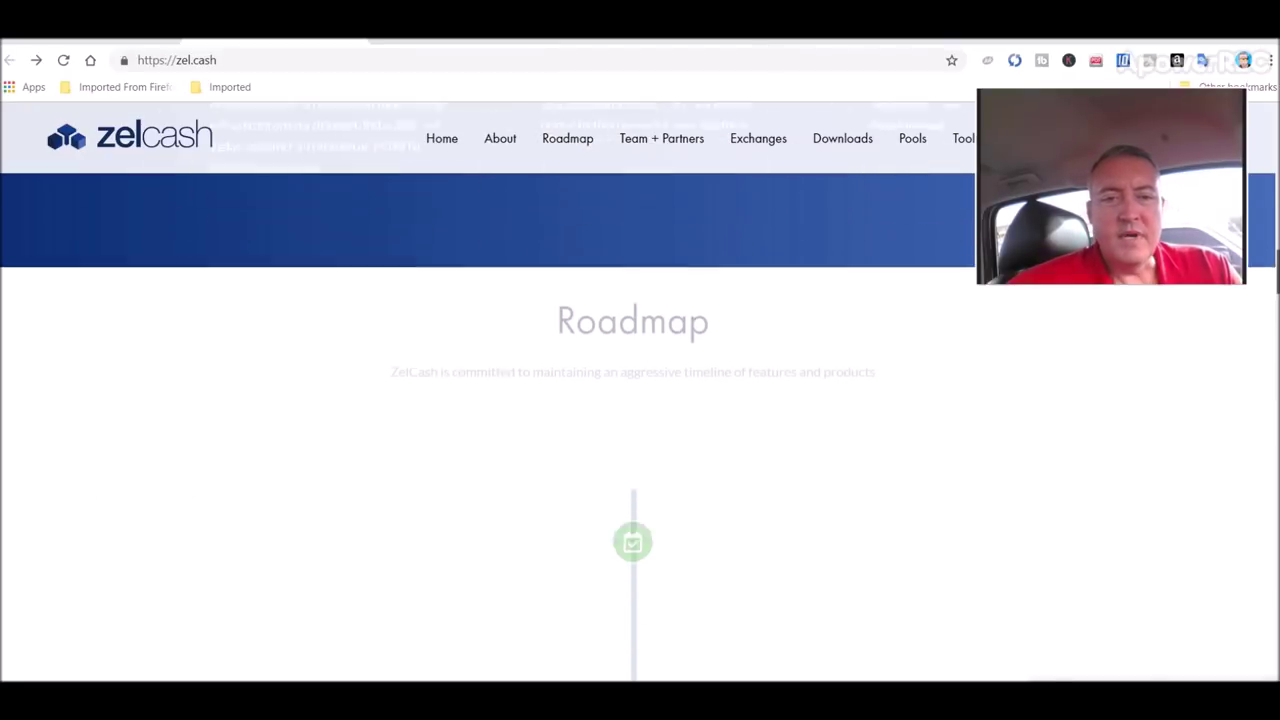
pyautogui.scroll(-1, 640, 400)
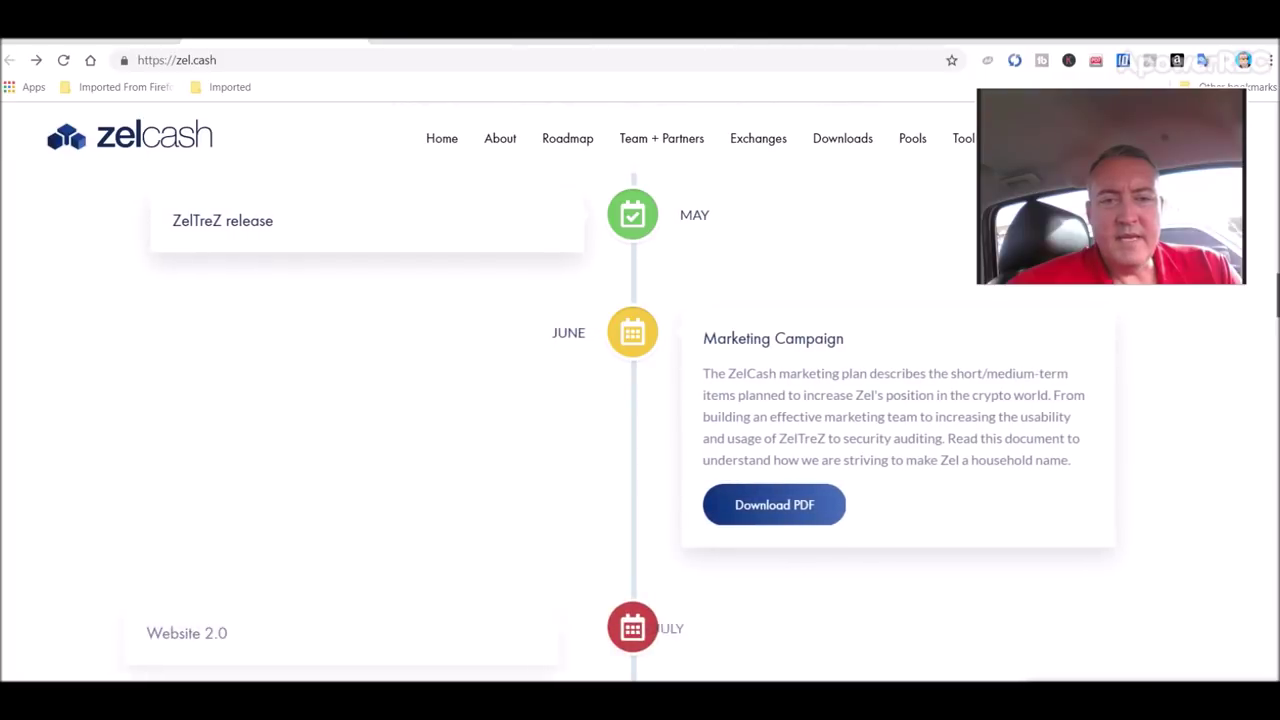
pyautogui.scroll(-2, 640, 400)
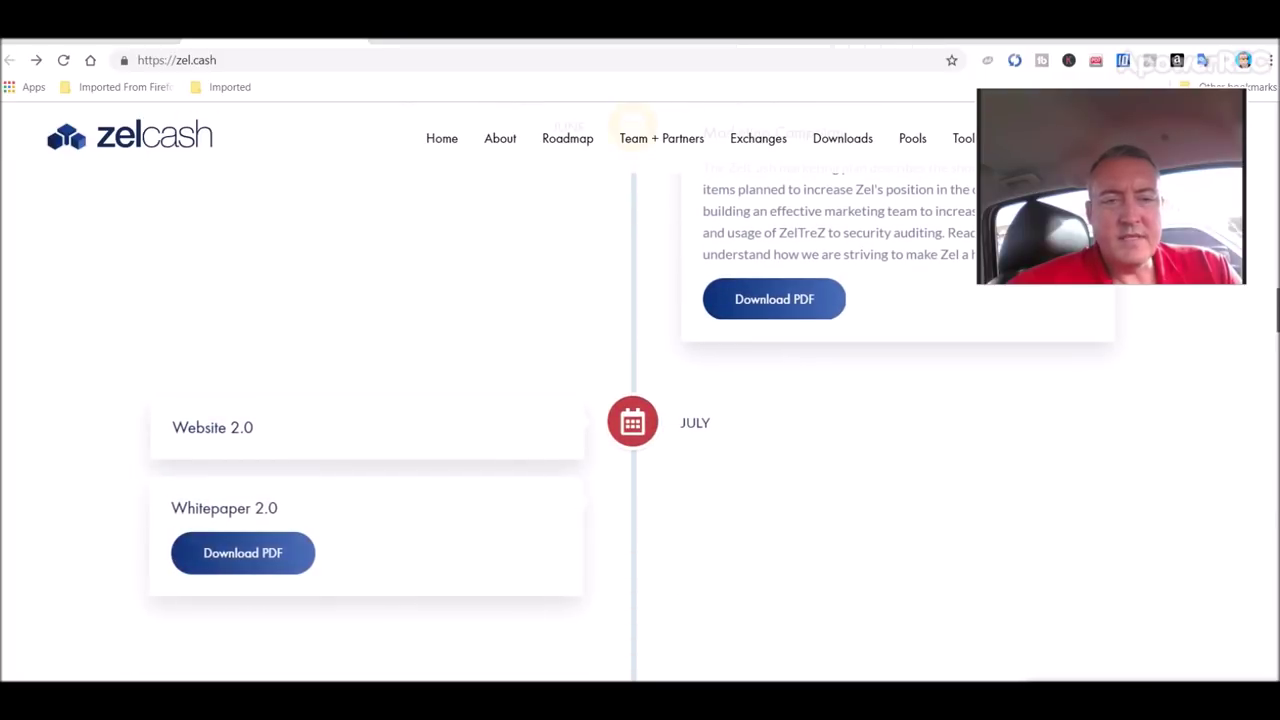
# - View the ZelCash announcement thread on Bitcoin Forum, and examine ZelCash's CoinMarketCap listing with its chart narrowed to Oct 24–25, 2018
pyautogui.click(449, 43)
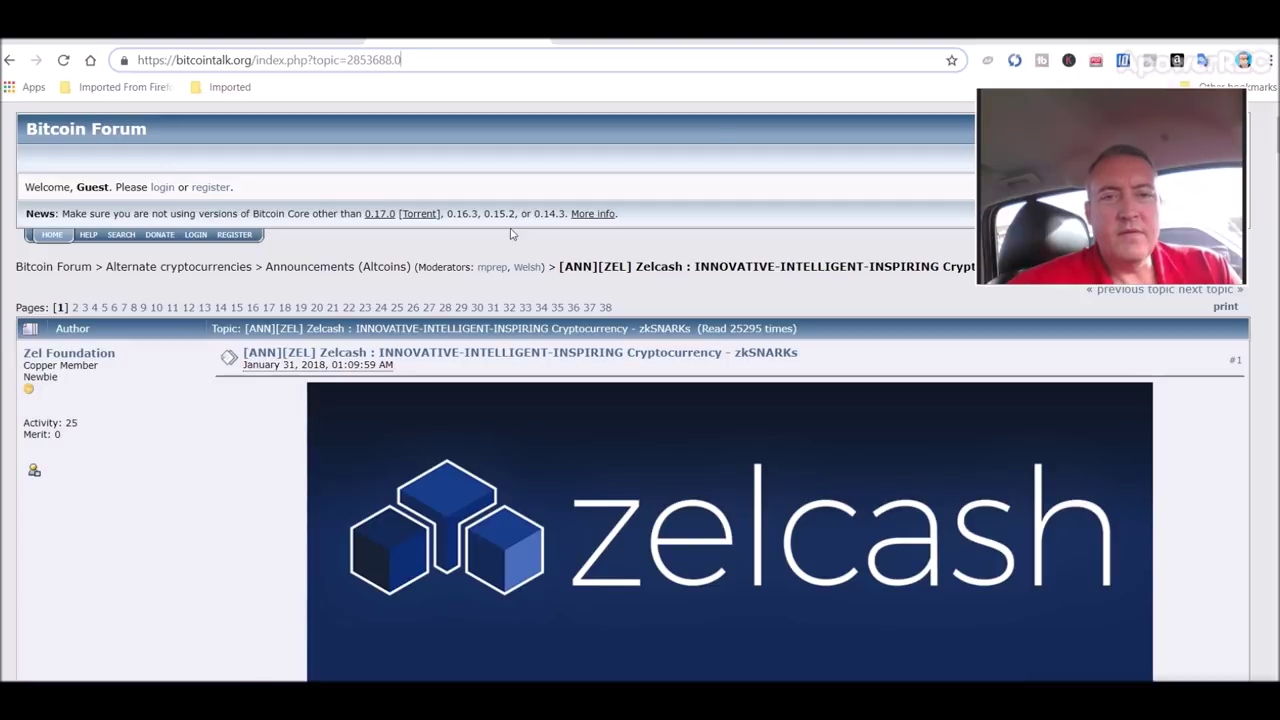
pyautogui.click(983, 42)
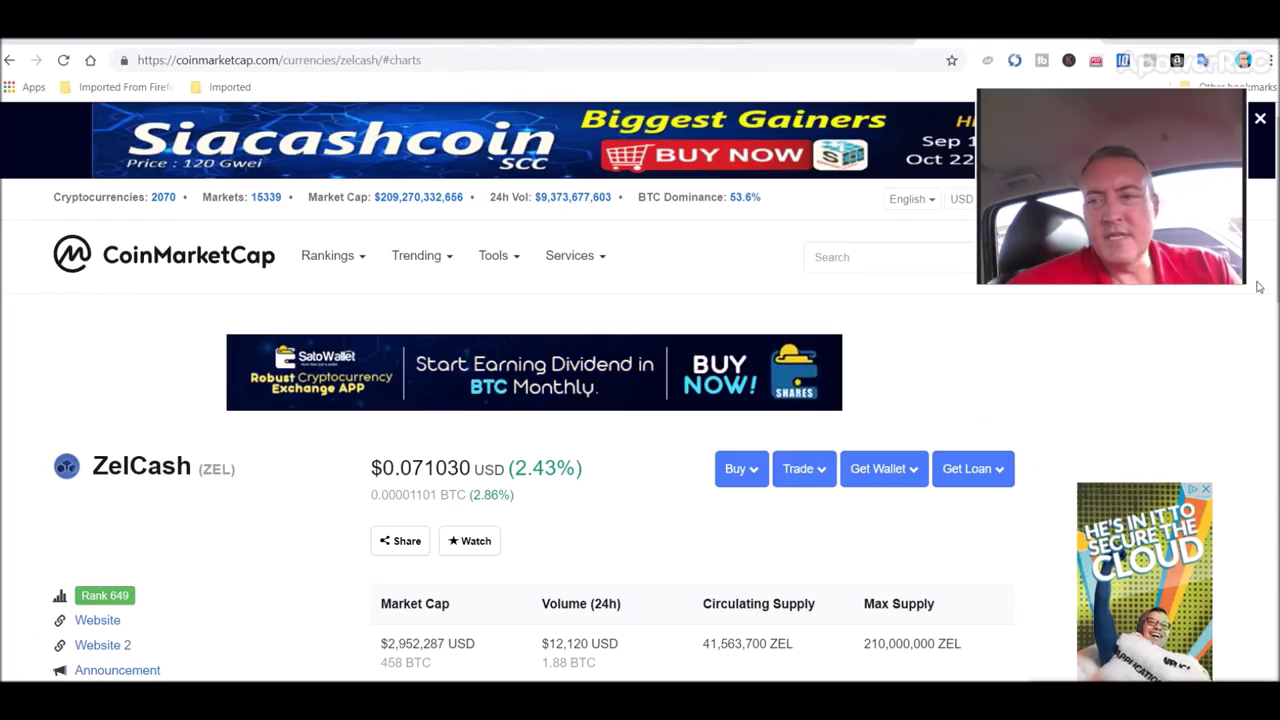
pyautogui.scroll(-2, 1258, 287)
pyautogui.scroll(-4, 1186, 462)
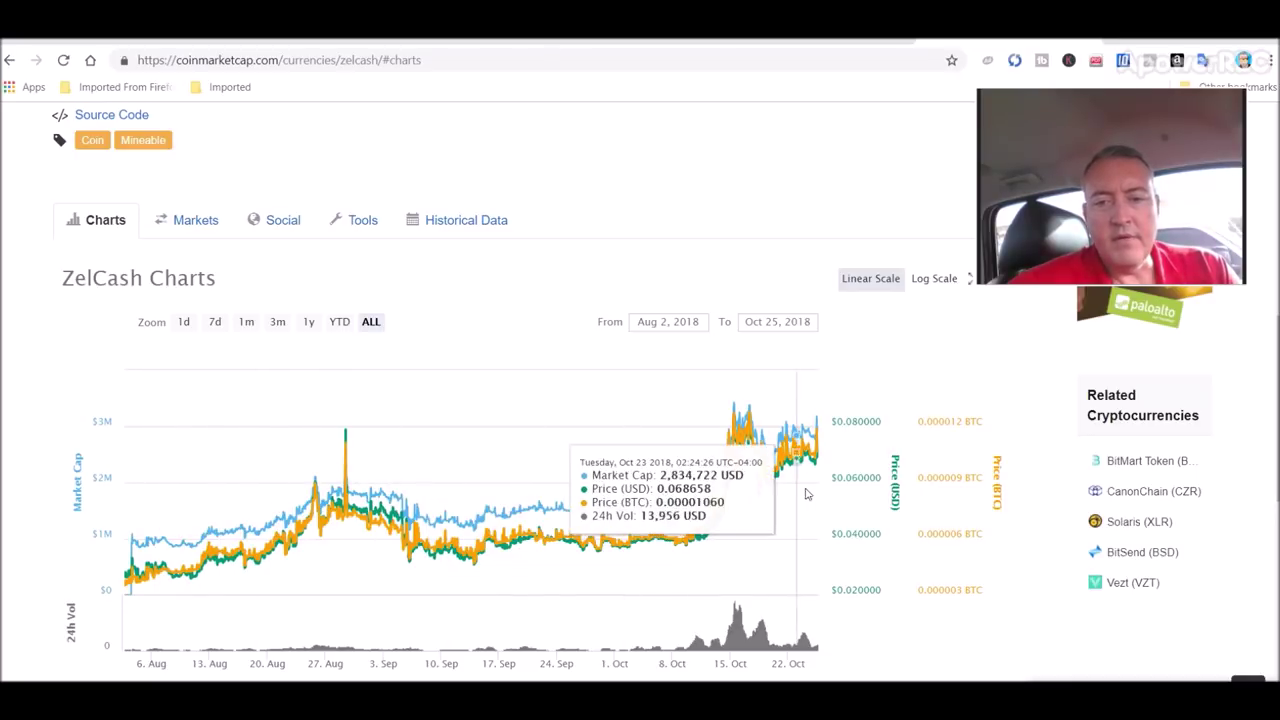
pyautogui.moveTo(806, 493); pyautogui.dragTo(1200, 414)
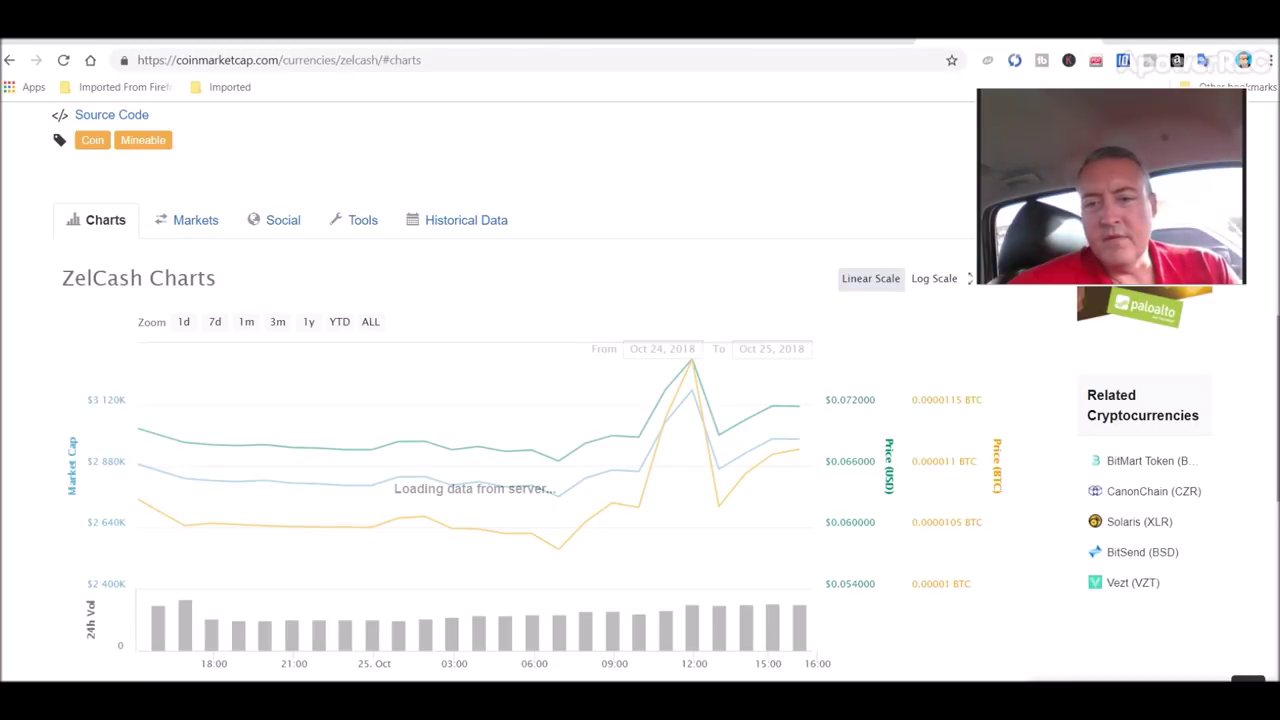
pyautogui.scroll(4, 633, 393)
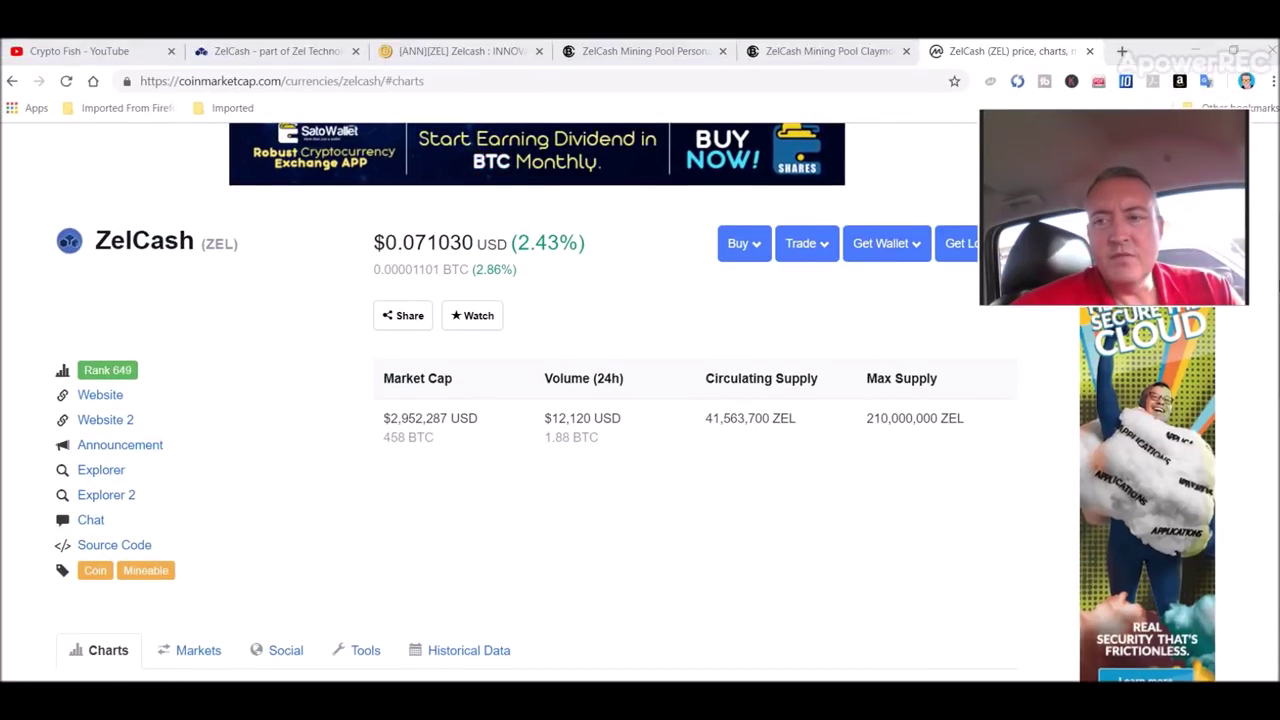
pyautogui.scroll(2, 640, 400)
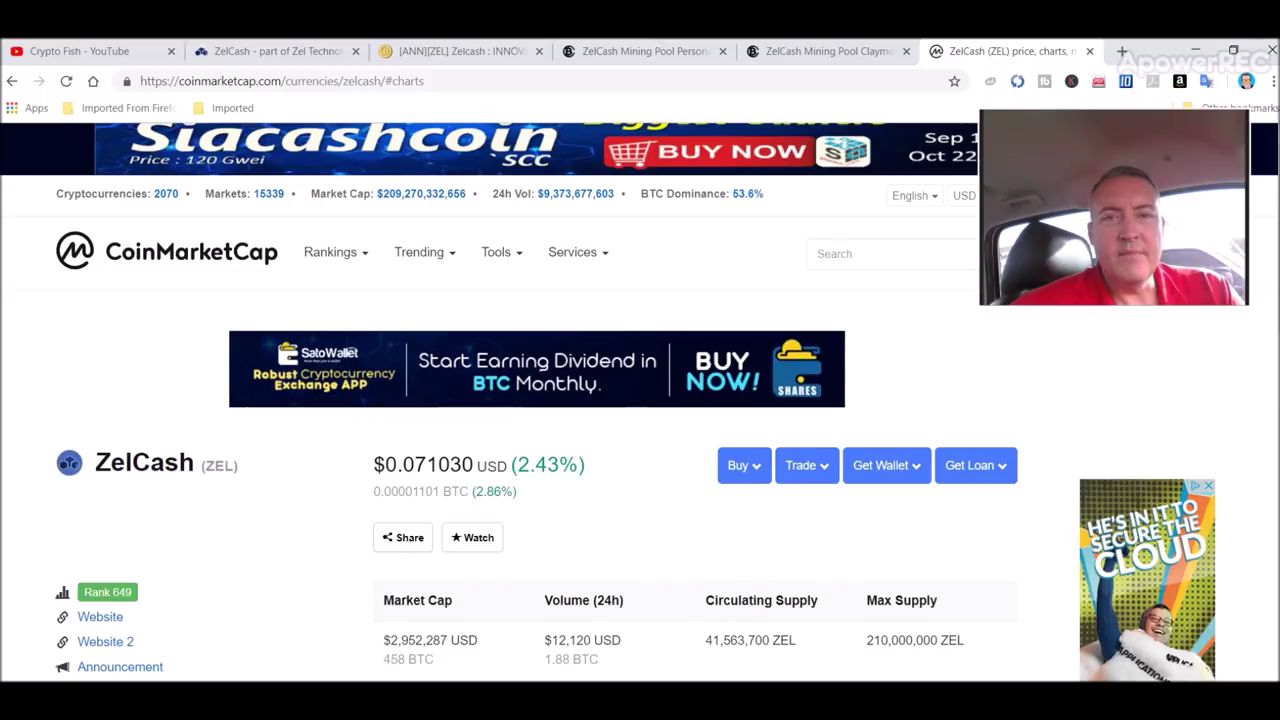
# - Switch to the ZelCore wallet and view the ZelCash balance and transaction history
pyautogui.hotkey('alt', 'Tab')
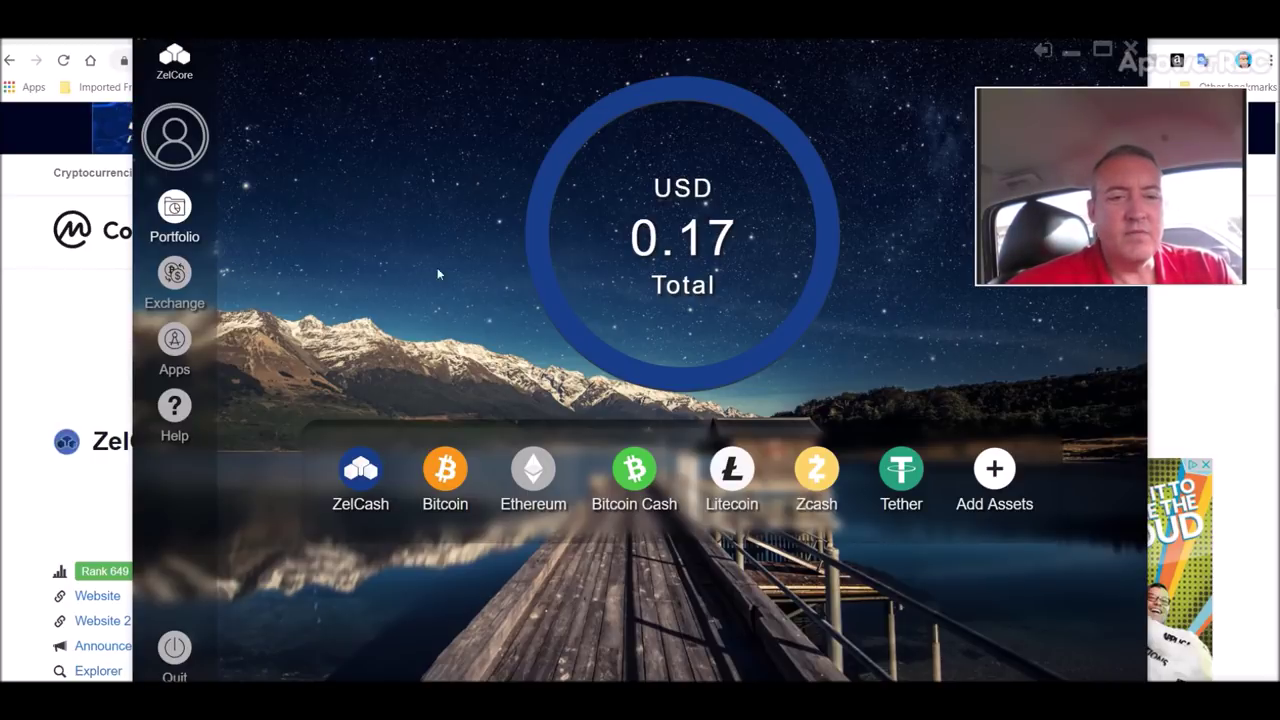
pyautogui.click(360, 470)
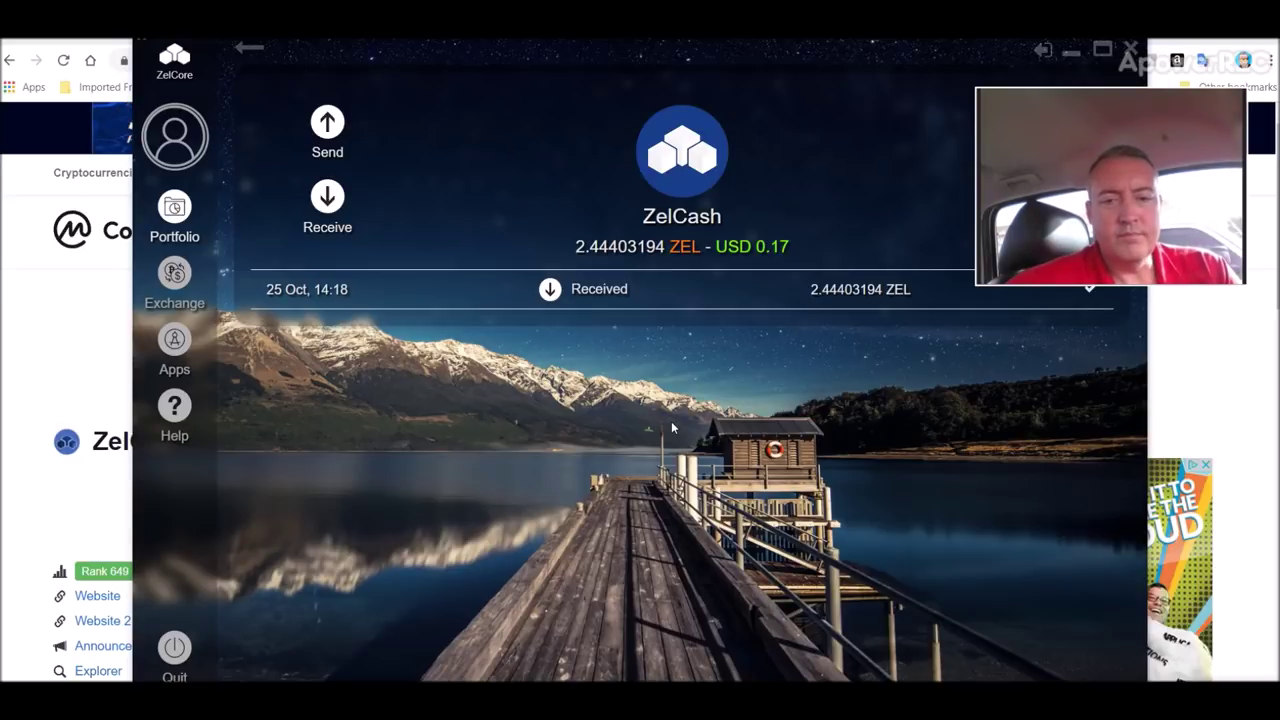
# - Open the Changelly exchange and check which coins can be sold, without choosing one
pyautogui.click(178, 278)
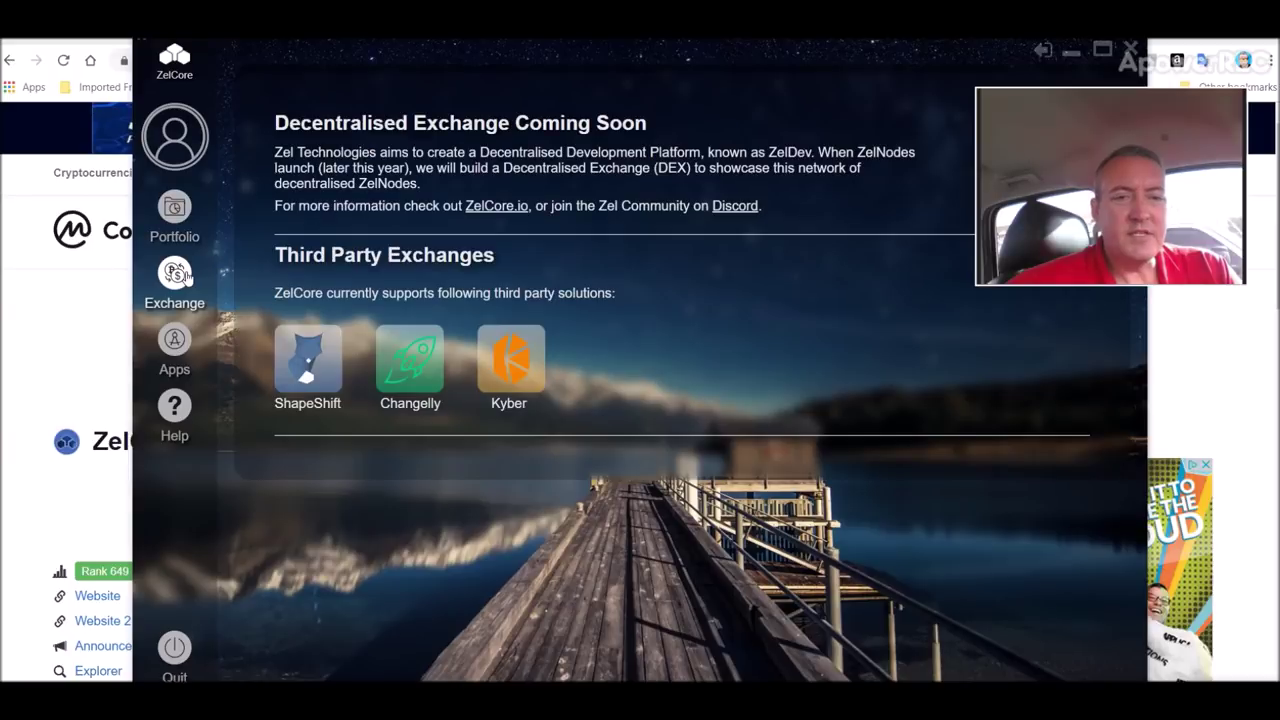
pyautogui.click(404, 358)
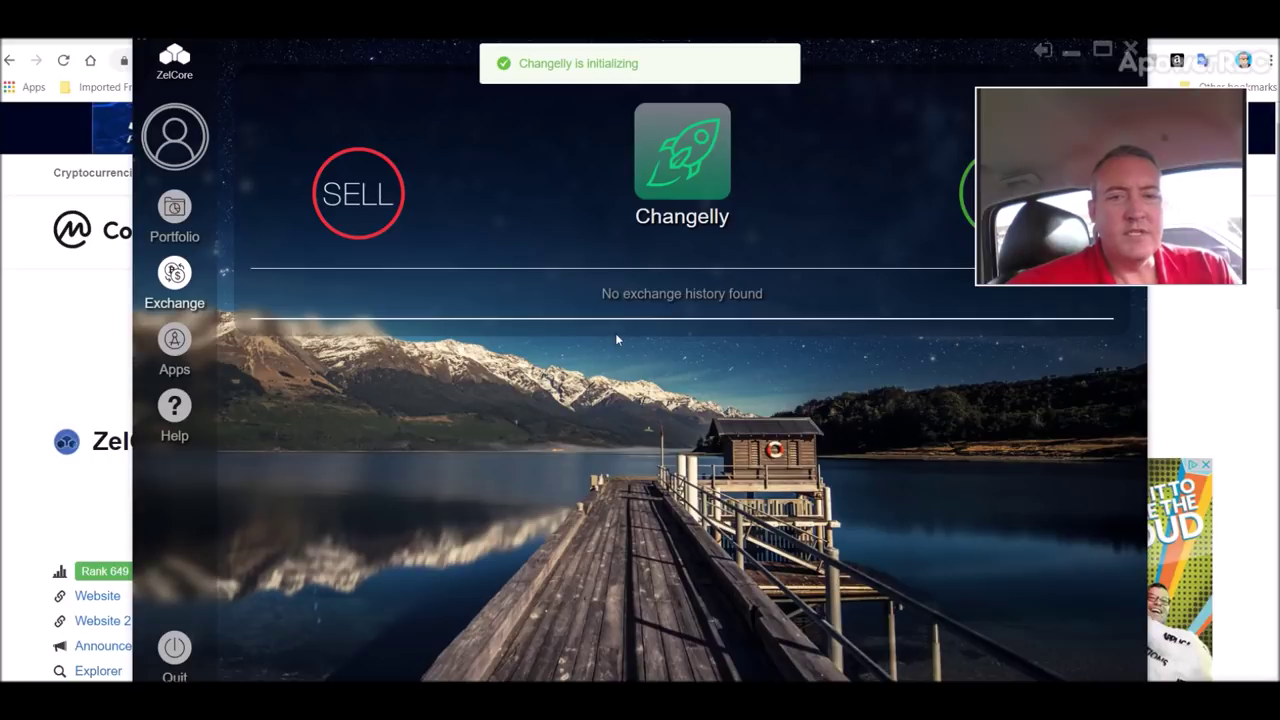
pyautogui.click(368, 200)
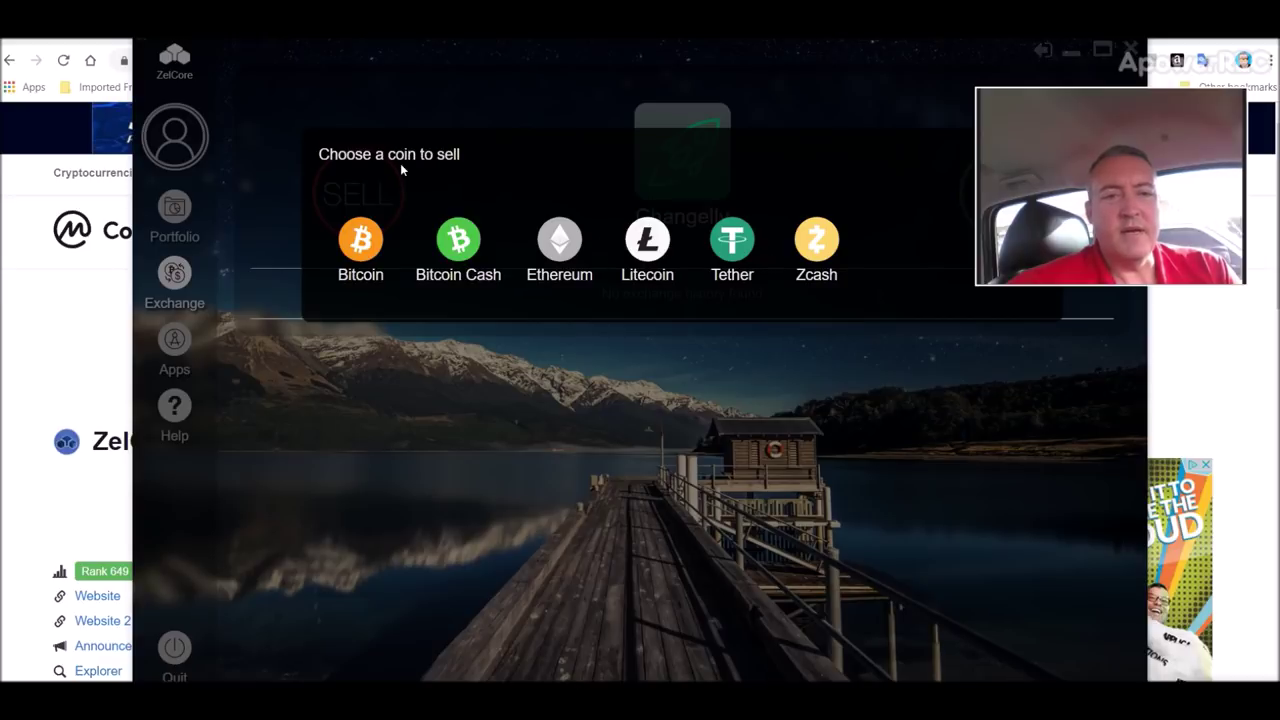
pyautogui.click(782, 403)
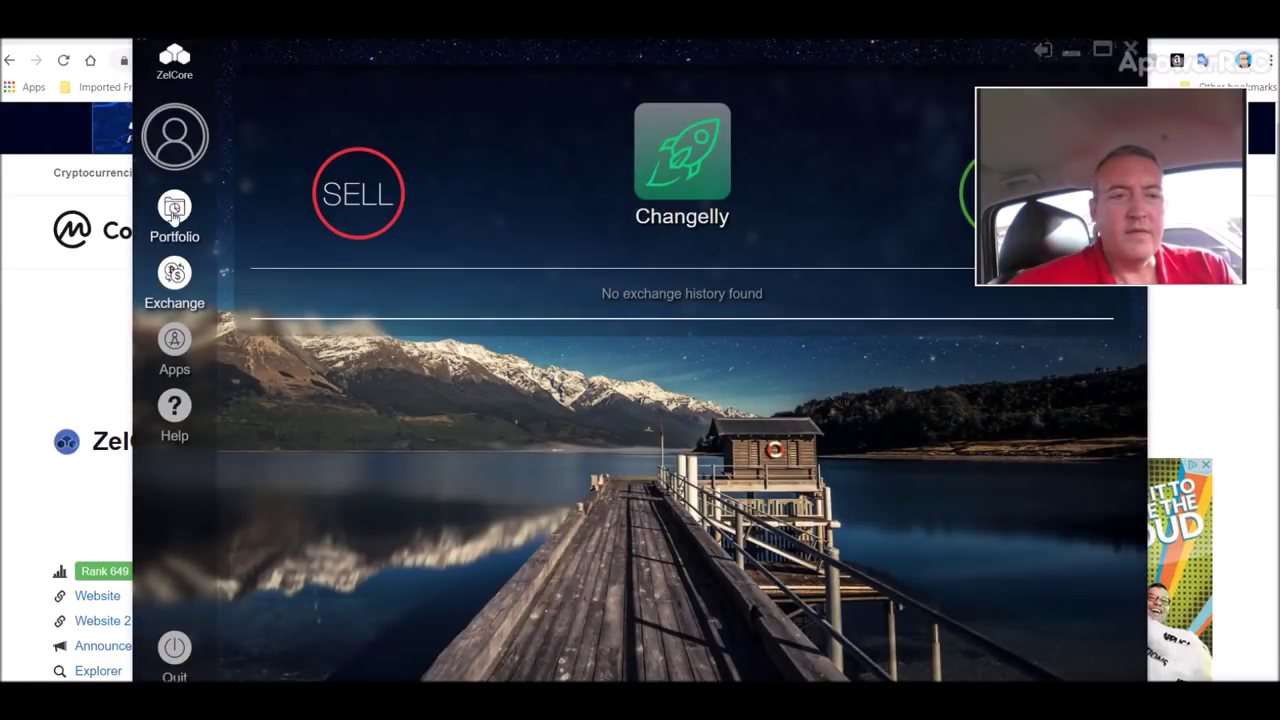
# - Examine the coins and tokens that can be added to the portfolio, and view the Zel apps and tools page
pyautogui.click(174, 212)
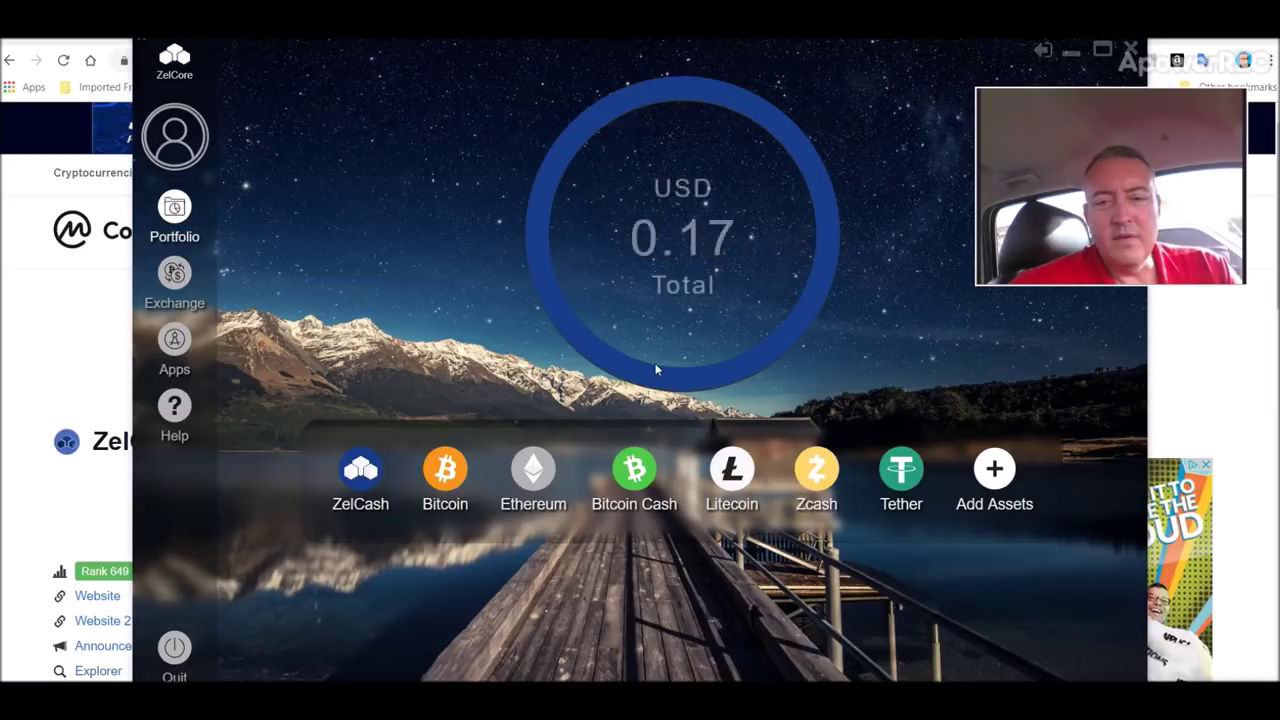
pyautogui.click(994, 470)
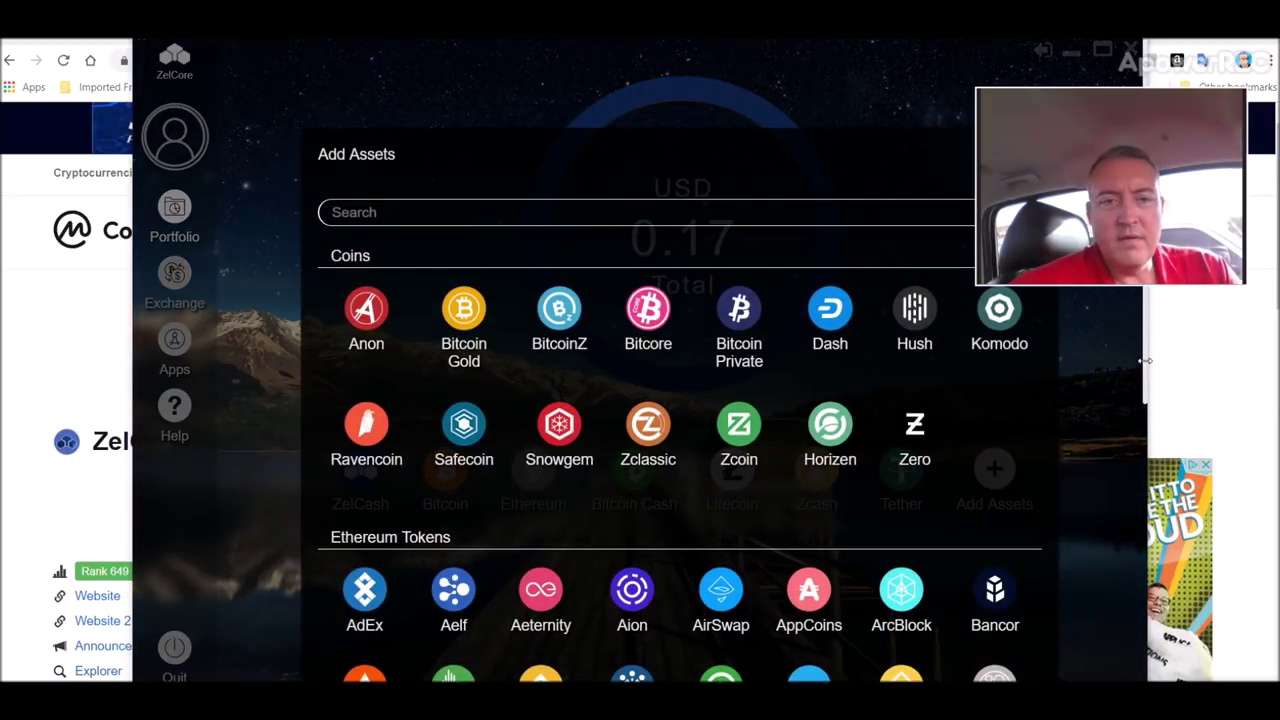
pyautogui.click(1130, 456)
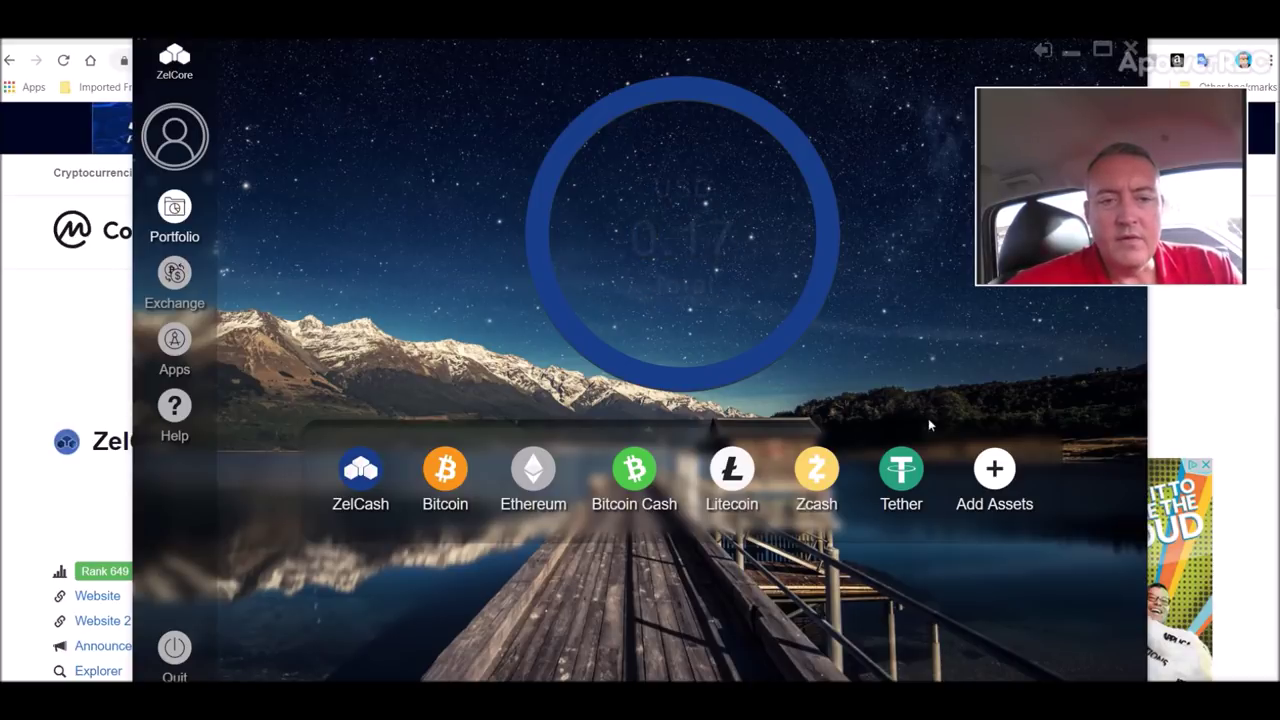
pyautogui.click(1000, 472)
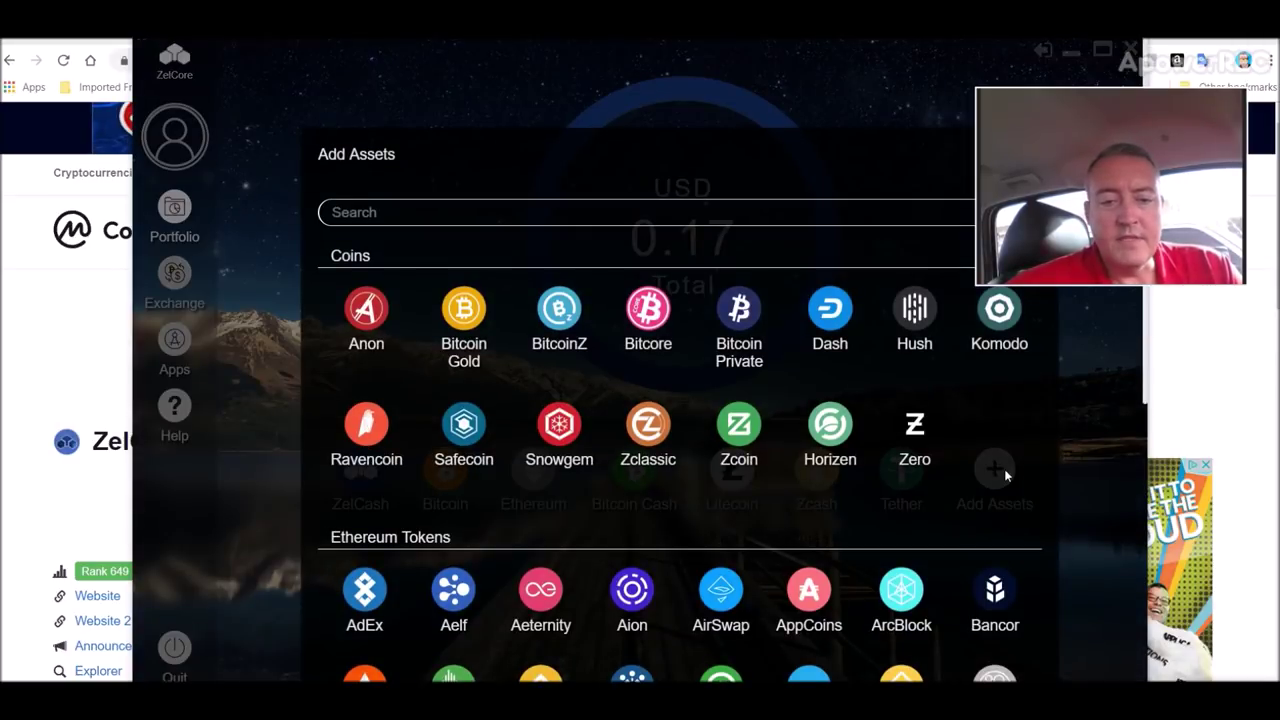
pyautogui.click(1131, 455)
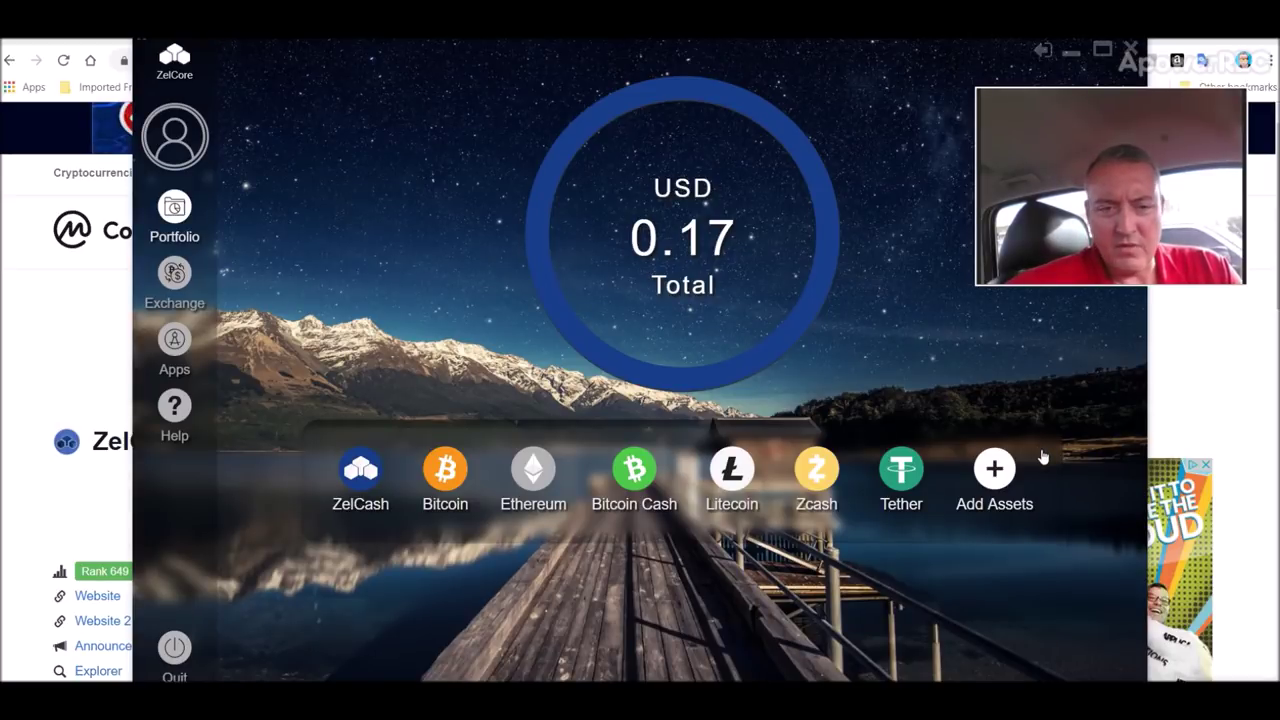
pyautogui.click(174, 342)
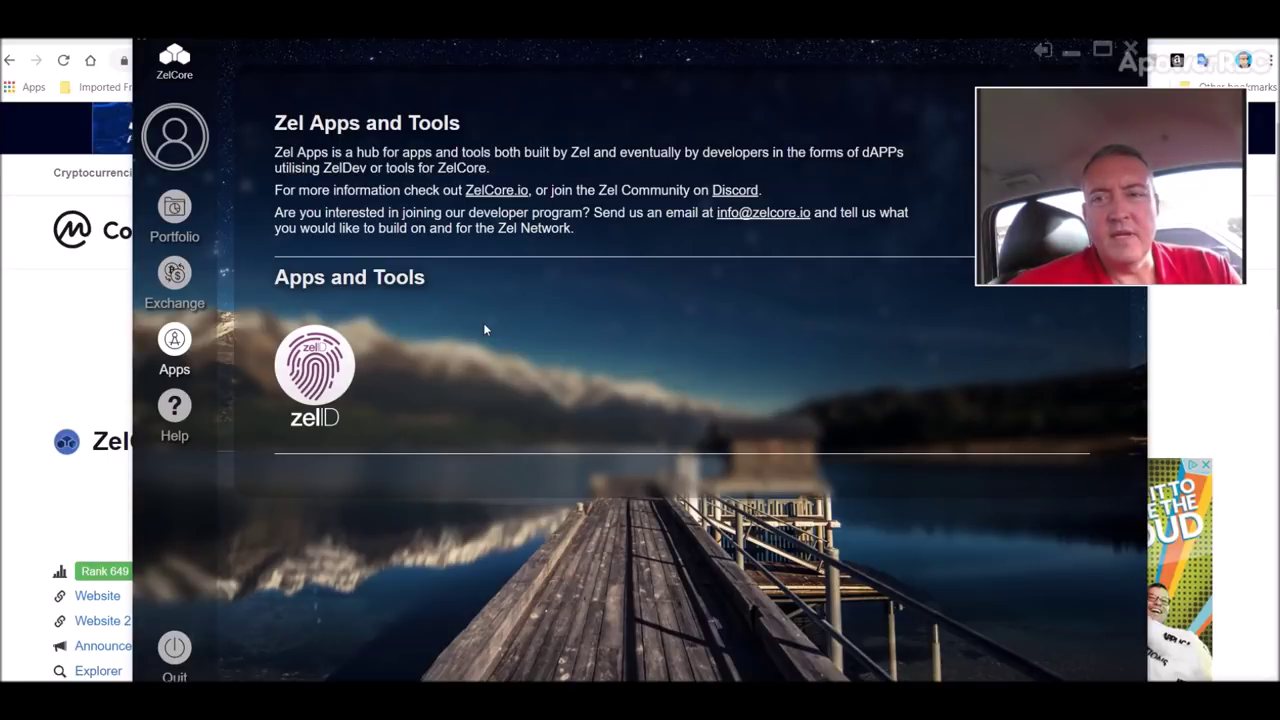
# - Return to the zel.cash website in the browser and view the wallet downloads for each platform
pyautogui.click(1071, 52)
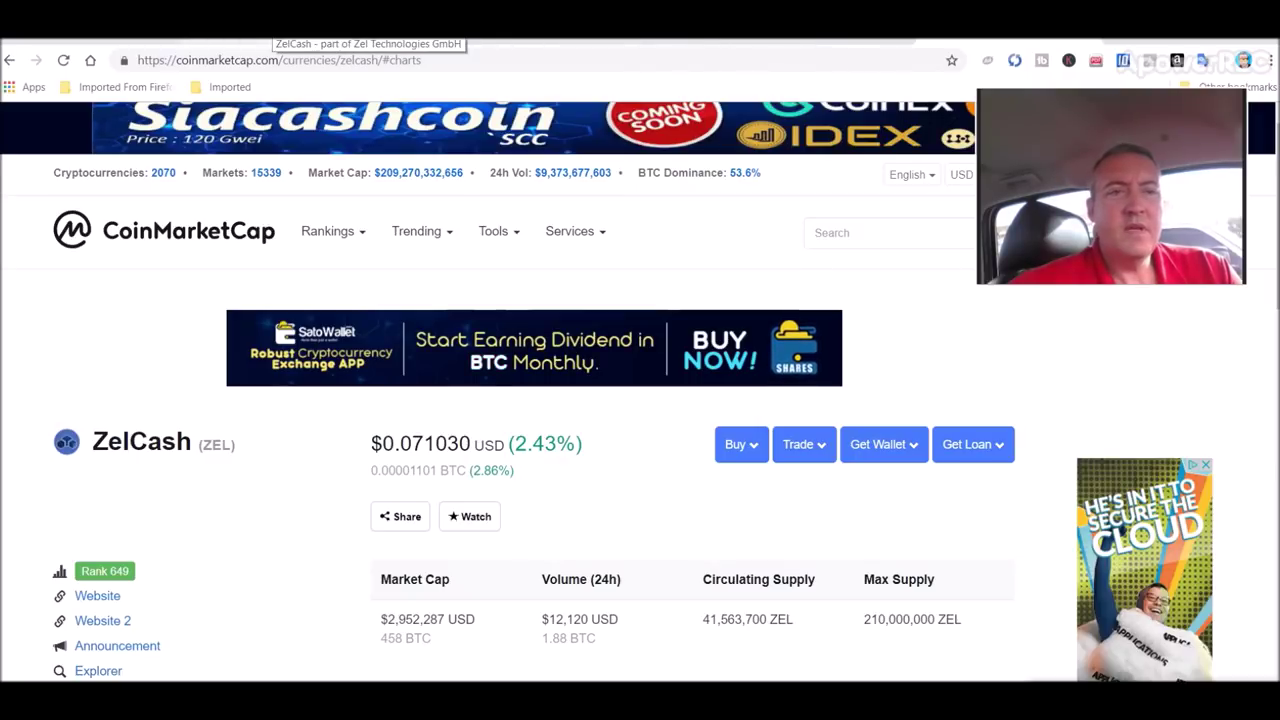
pyautogui.click(280, 28)
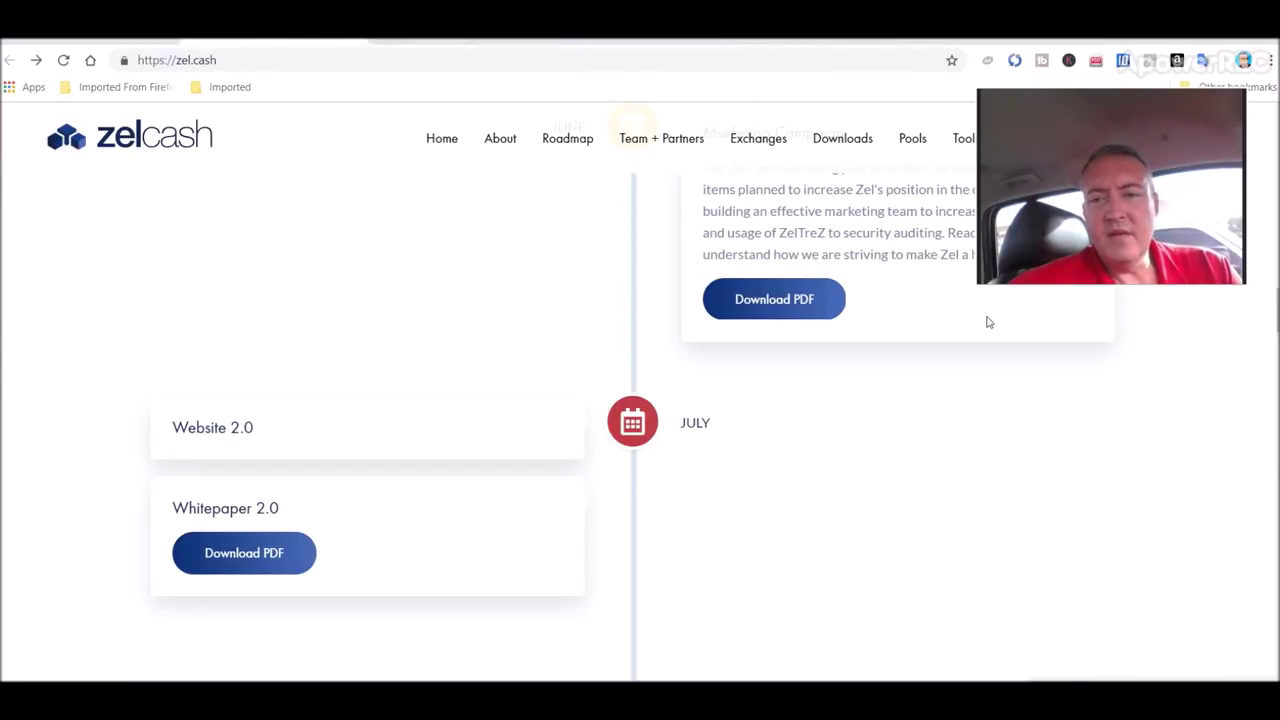
pyautogui.scroll(15, 933, 202)
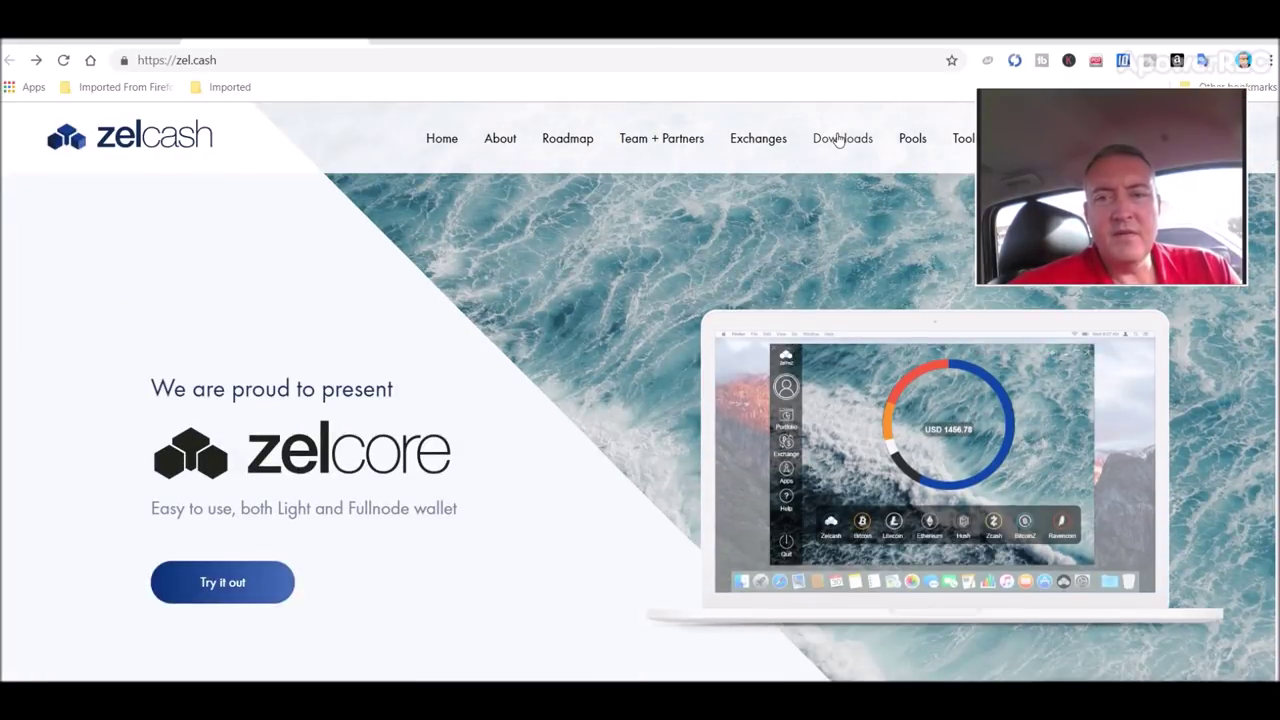
pyautogui.click(838, 140)
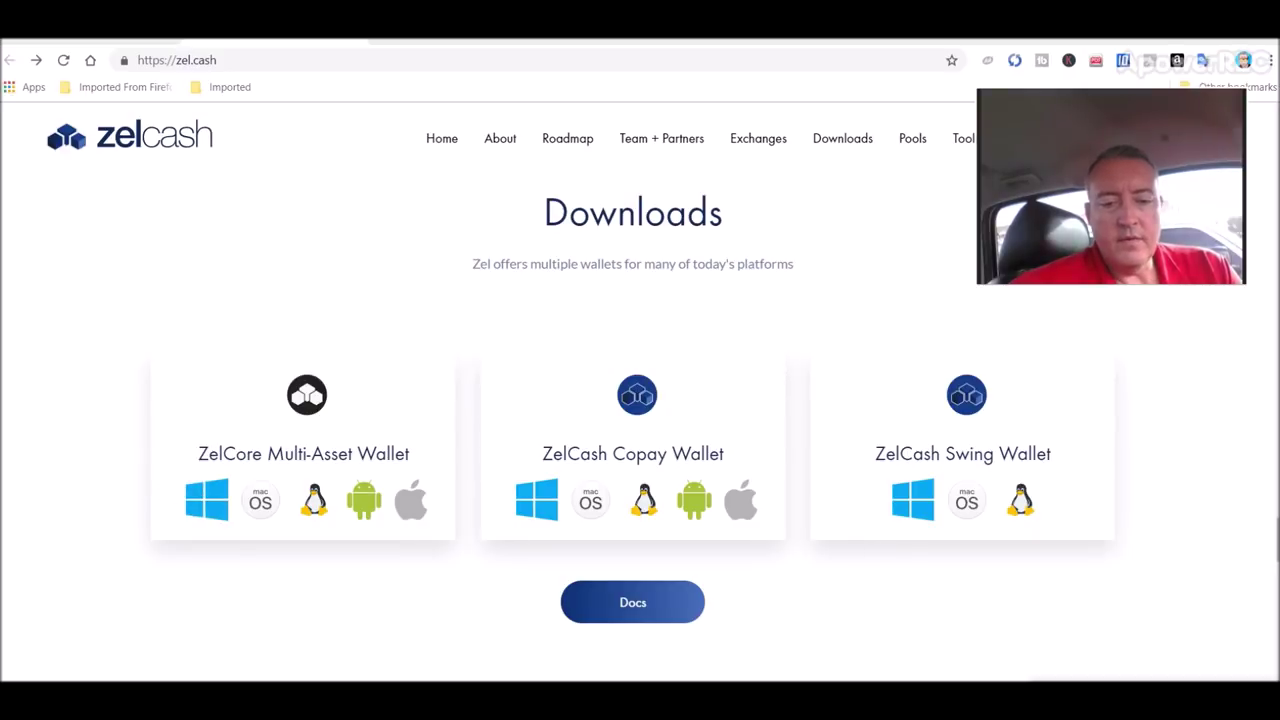
# - Switch to the ZelCore wallet and display the receiving address for the ZelCash asset
pyautogui.hotkey('alt', 'Tab')
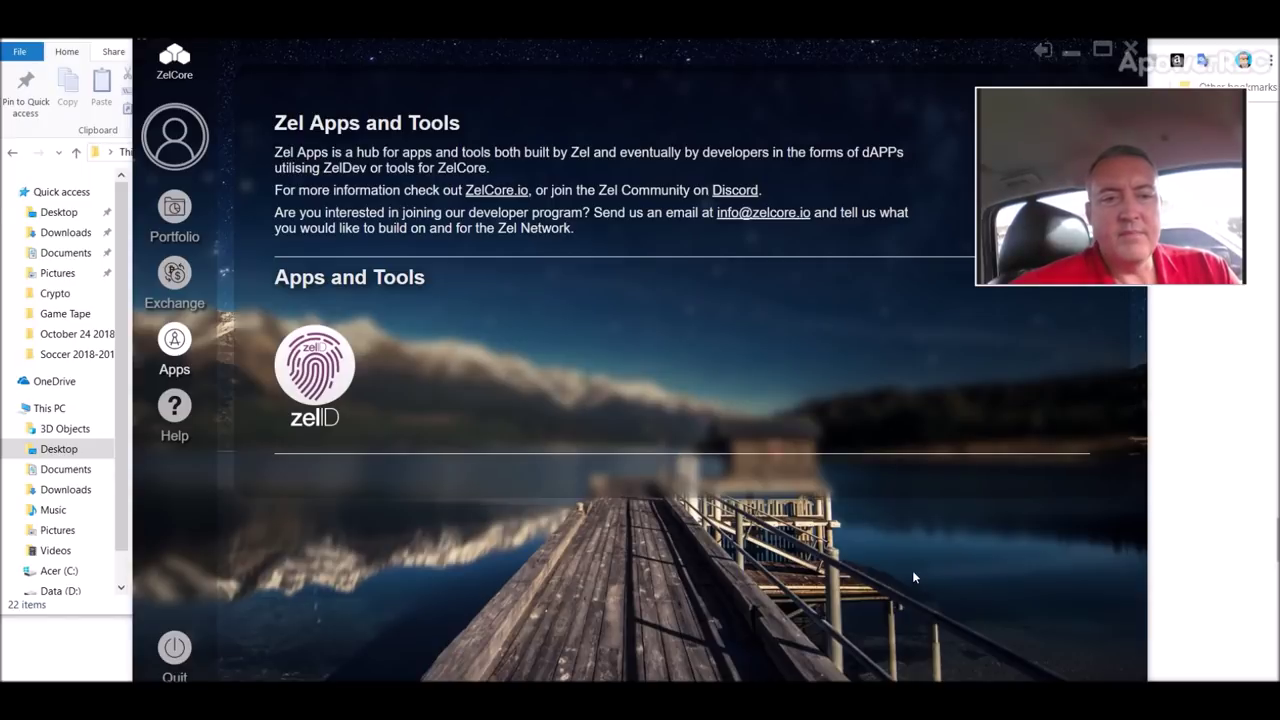
pyautogui.click(176, 210)
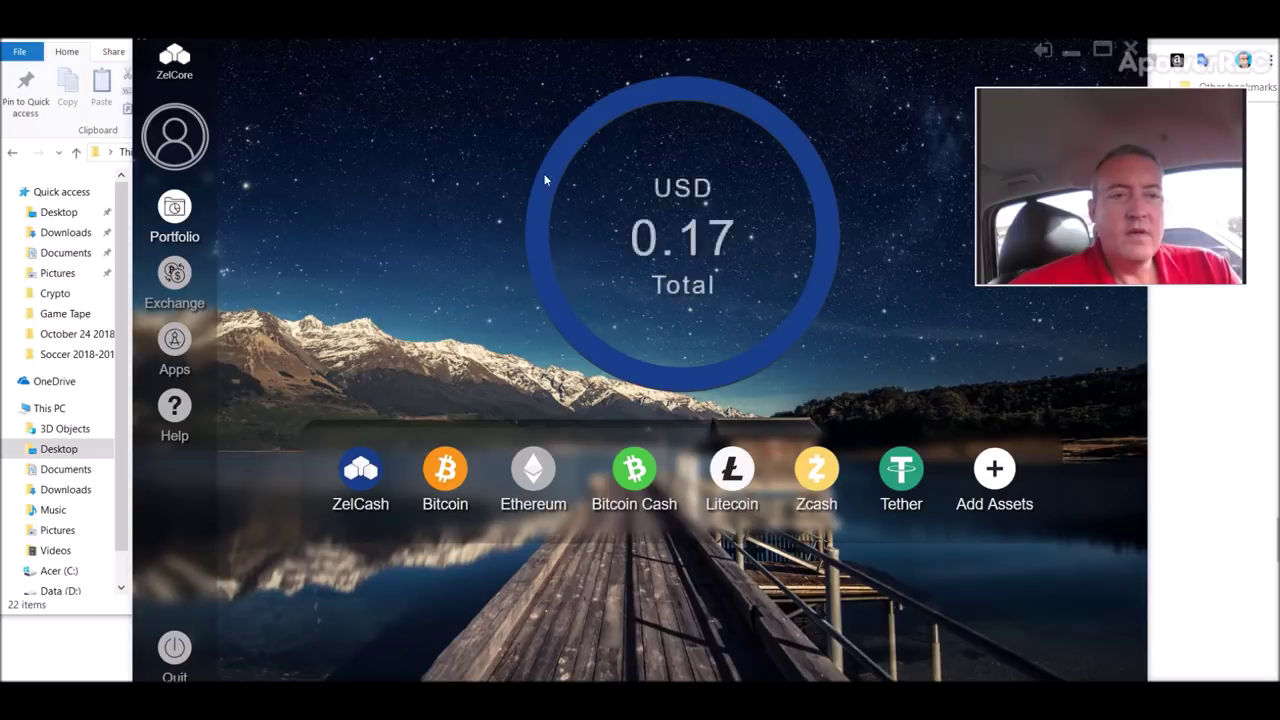
pyautogui.click(360, 478)
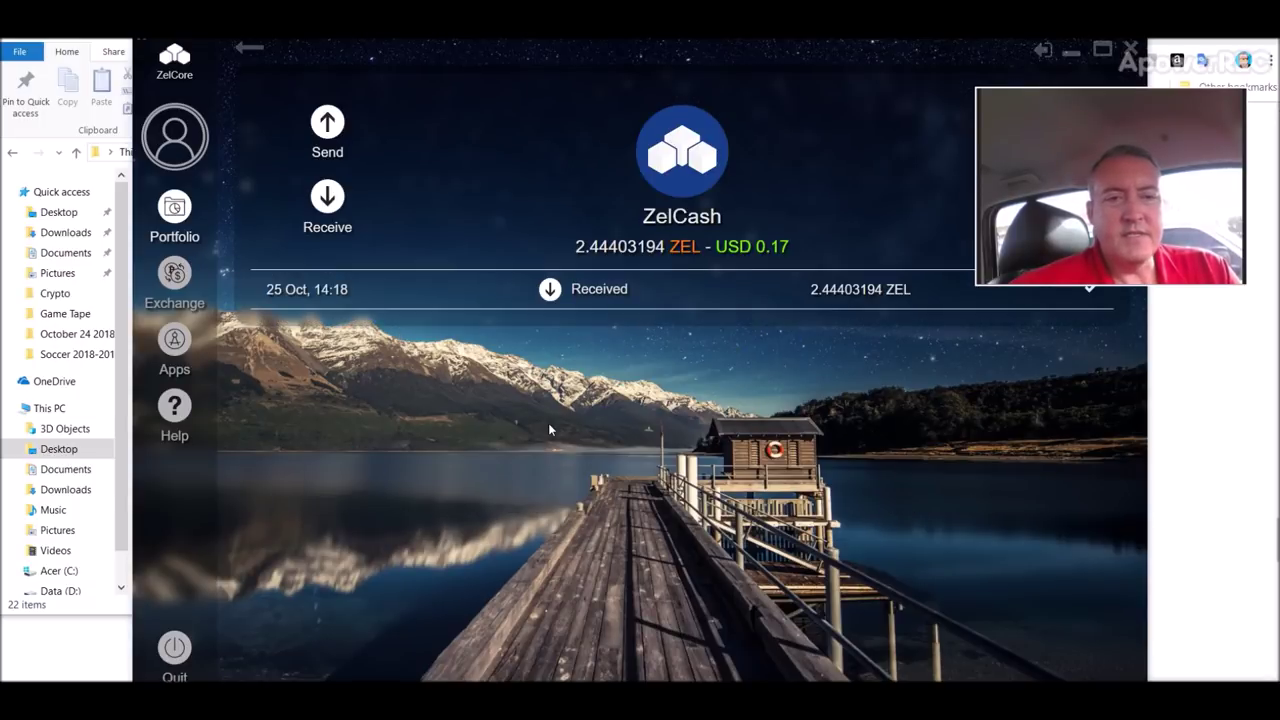
pyautogui.click(331, 203)
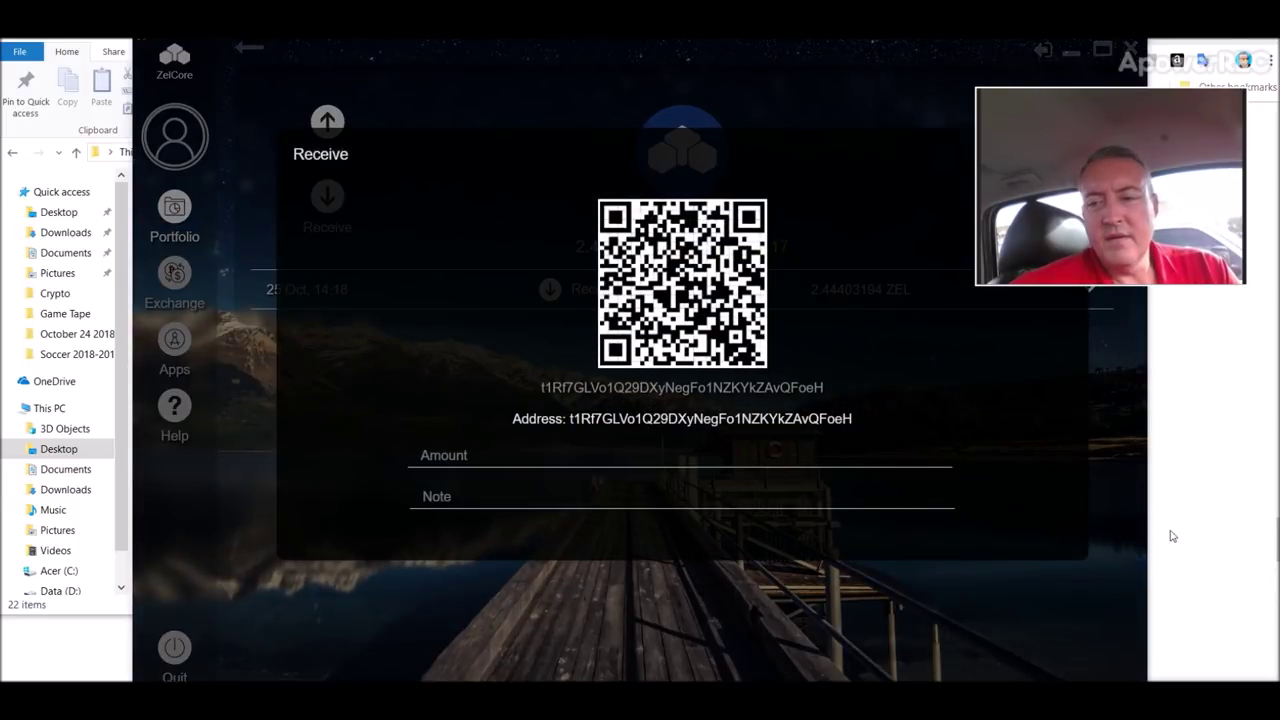
# - Switch to the browser and open the Coinblockers guide on how to mine Zelcash
pyautogui.click(1209, 539)
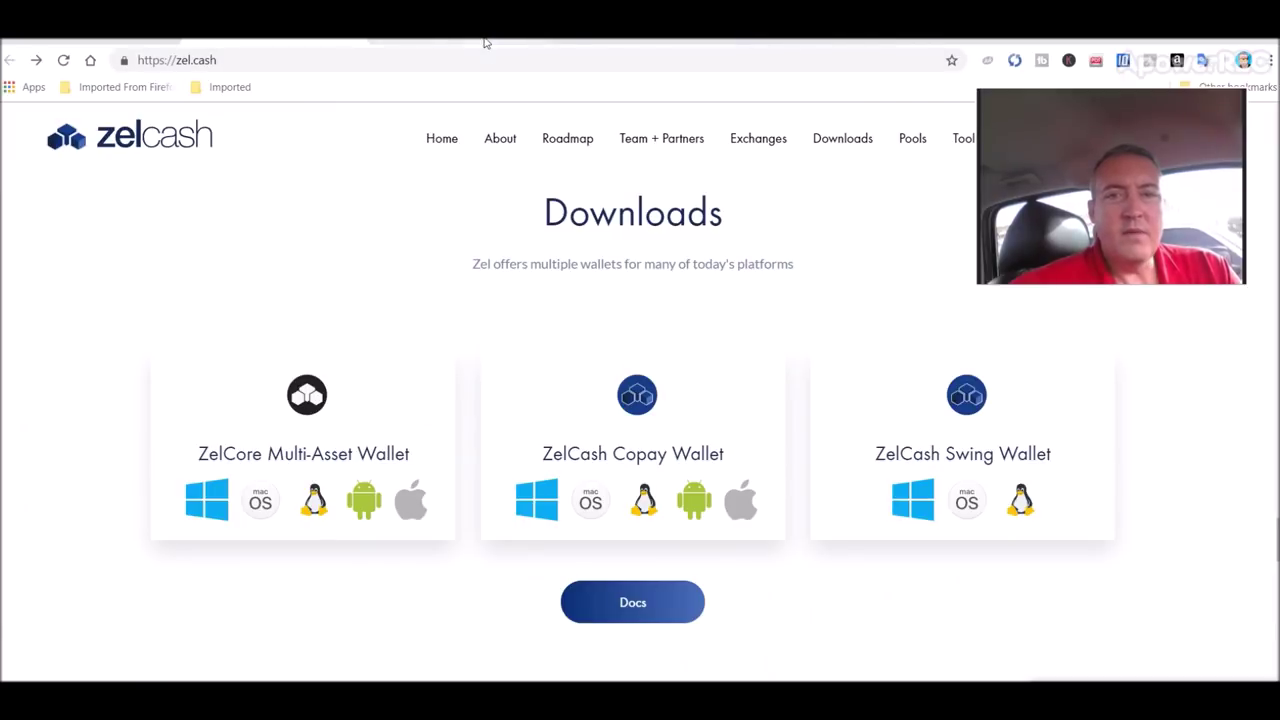
pyautogui.click(655, 40)
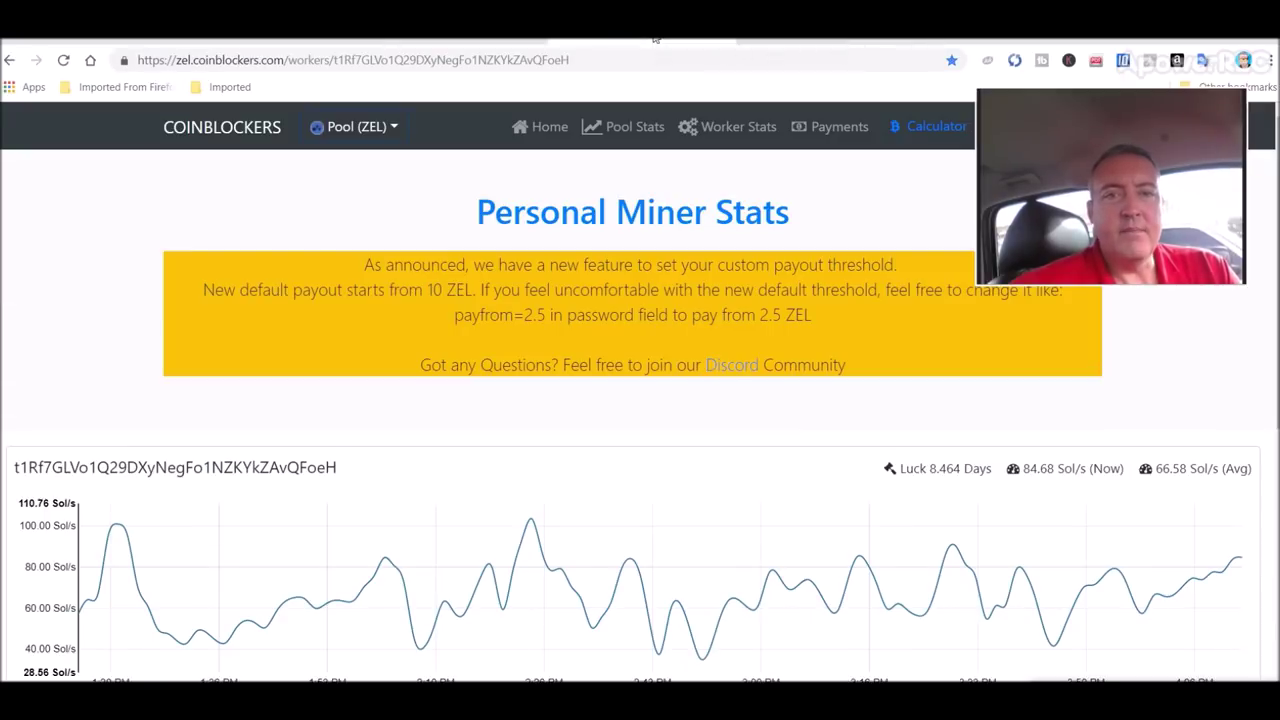
pyautogui.click(758, 39)
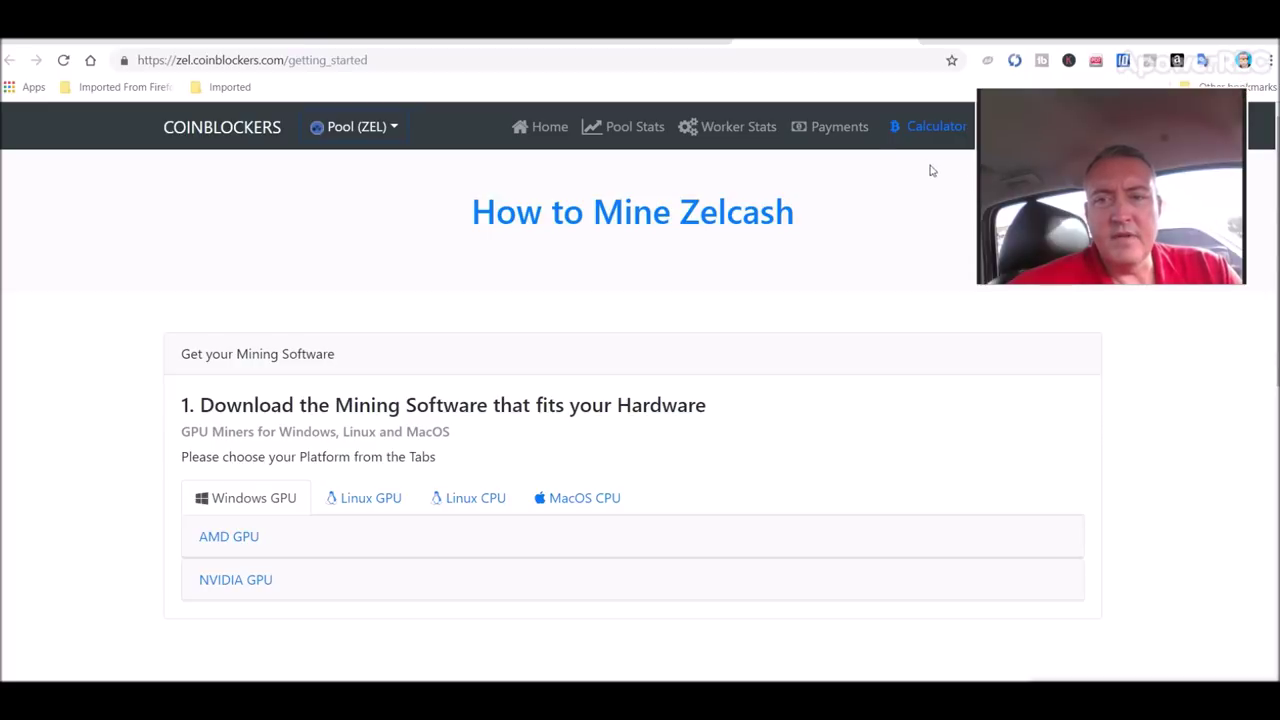
pyautogui.moveTo(1071, 177); pyautogui.dragTo(1075, 258)
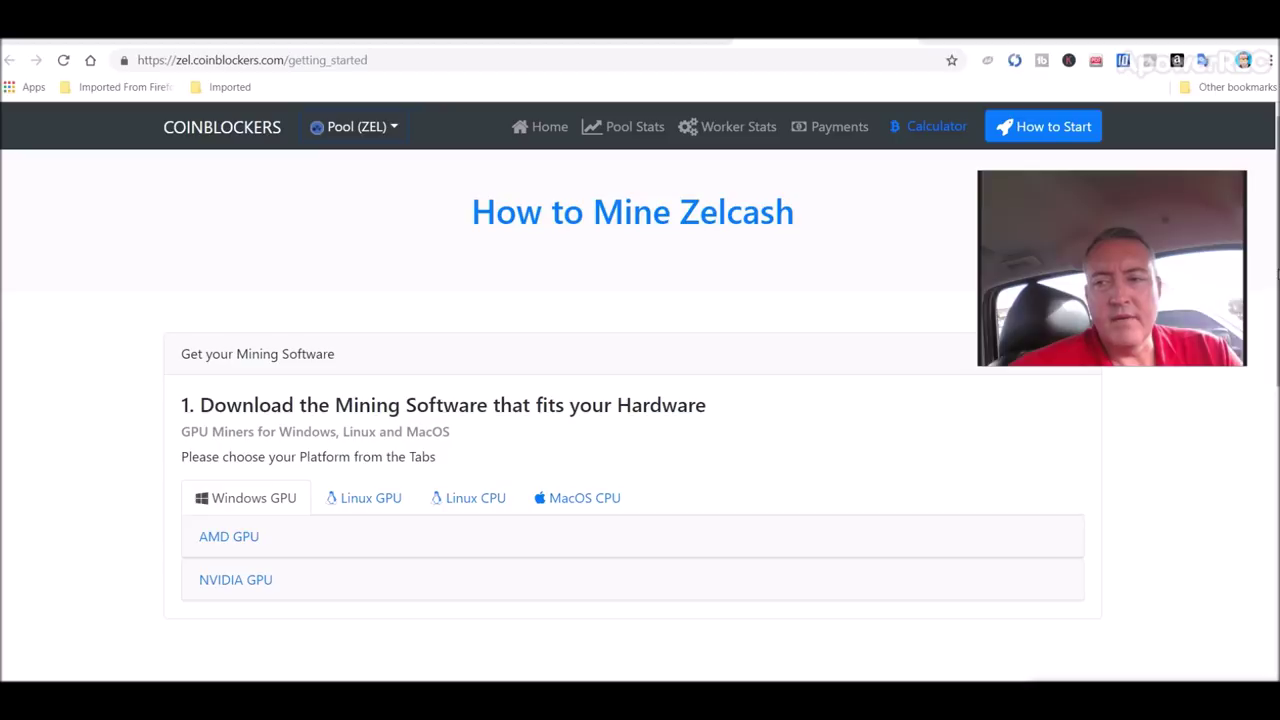
# - View the Windows GPU mining software instructions for AMD cards, followed by those for NVIDIA cards
pyautogui.scroll(-2, 291, 240)
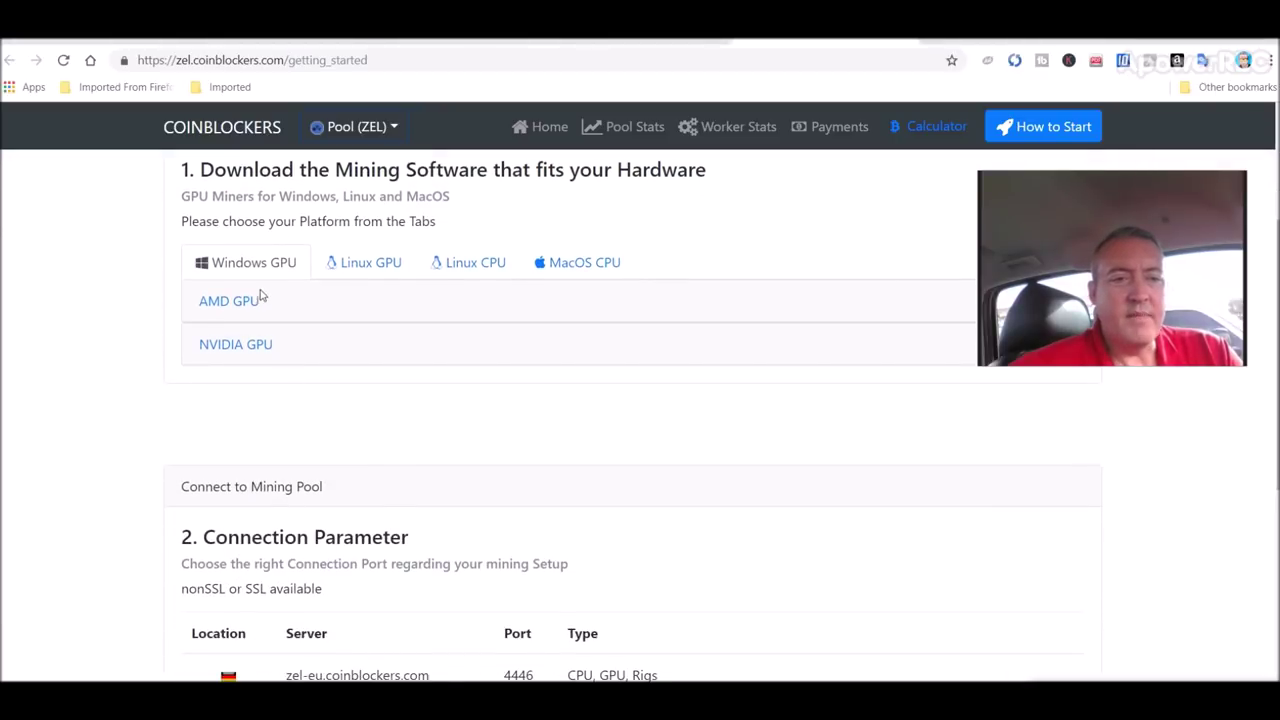
pyautogui.click(258, 299)
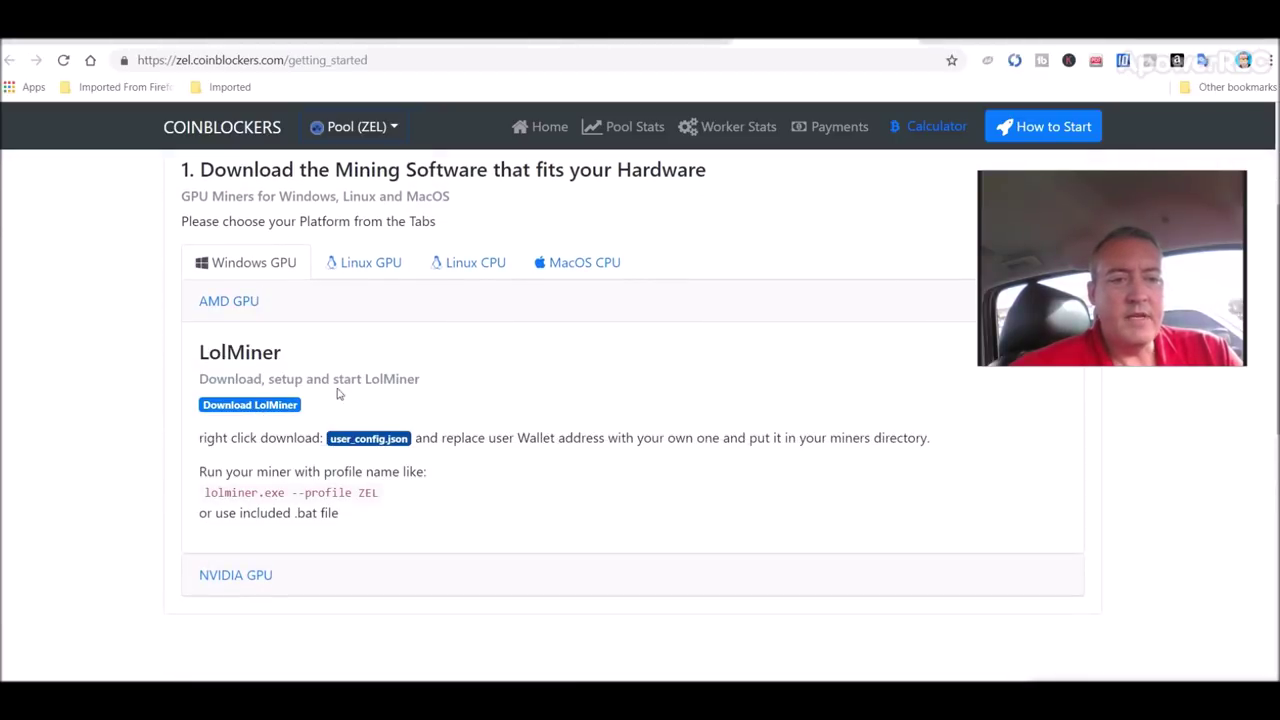
pyautogui.click(205, 303)
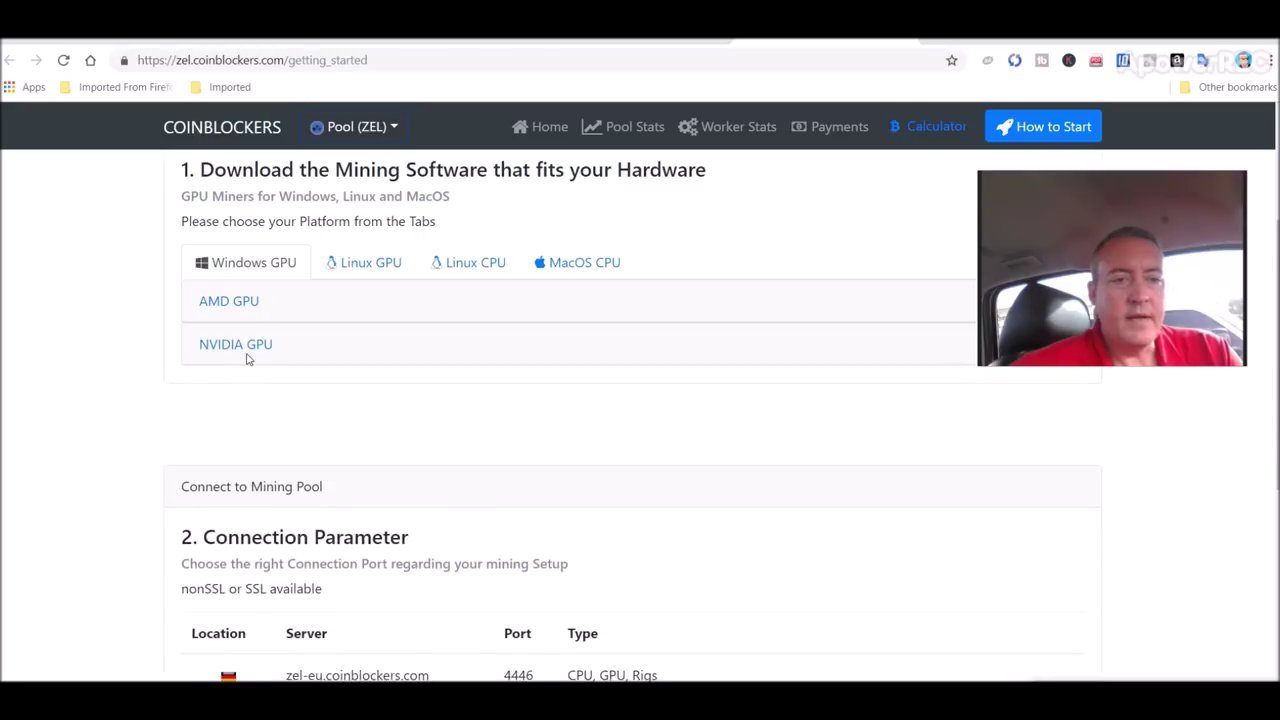
pyautogui.click(255, 347)
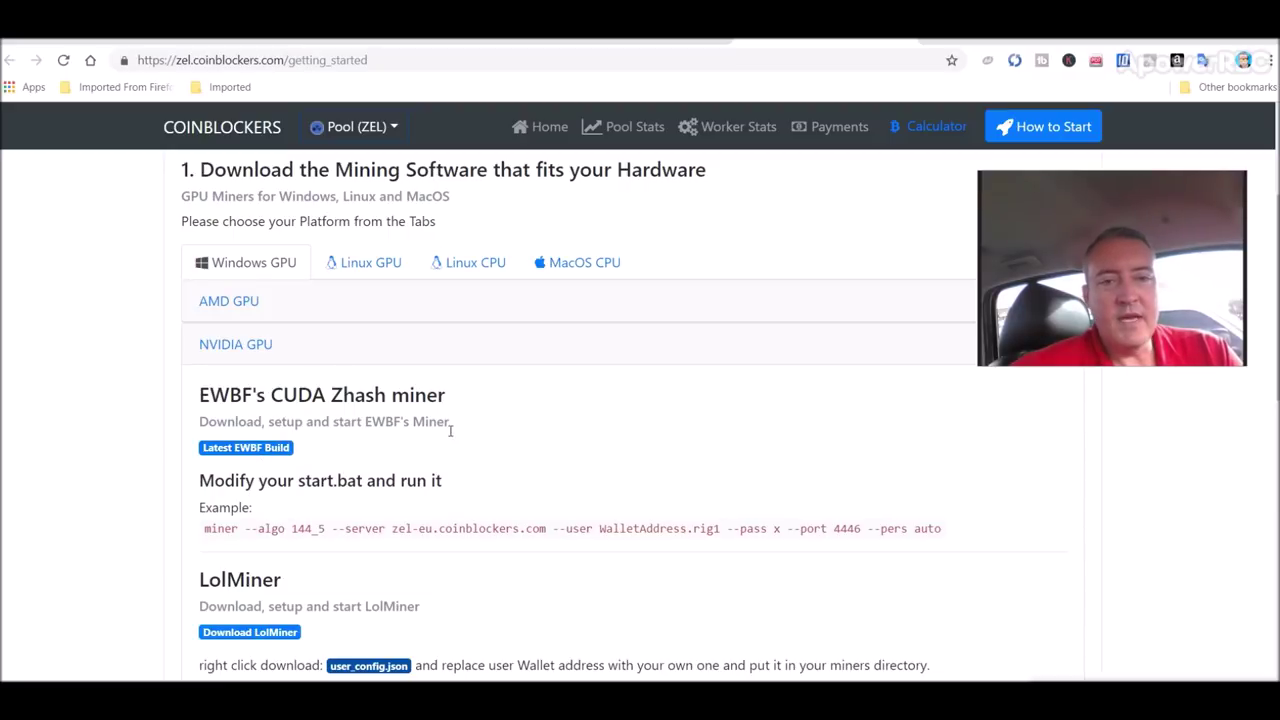
# - Switch to File Explorer and open Desktop > Miners > EWBF-ZelCoin > EWBF Equihash miner v0.6 cuda 8
pyautogui.hotkey('alt', 'Tab')
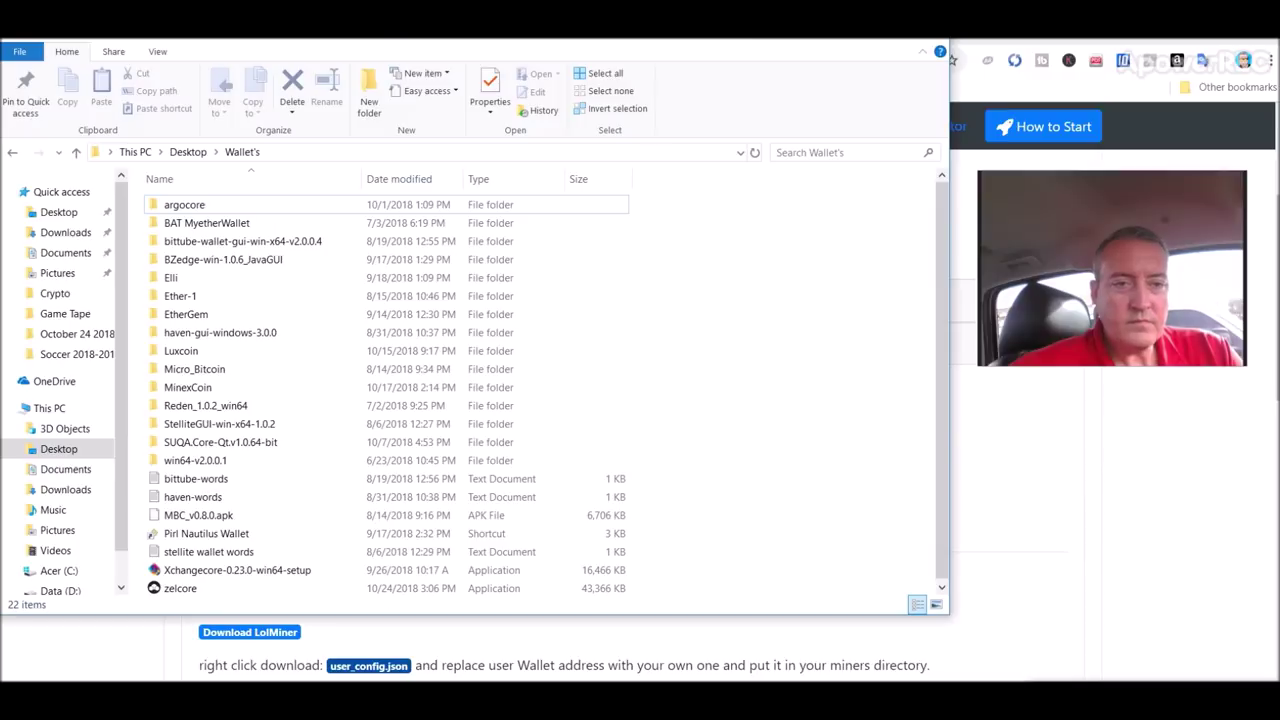
pyautogui.click(190, 155)
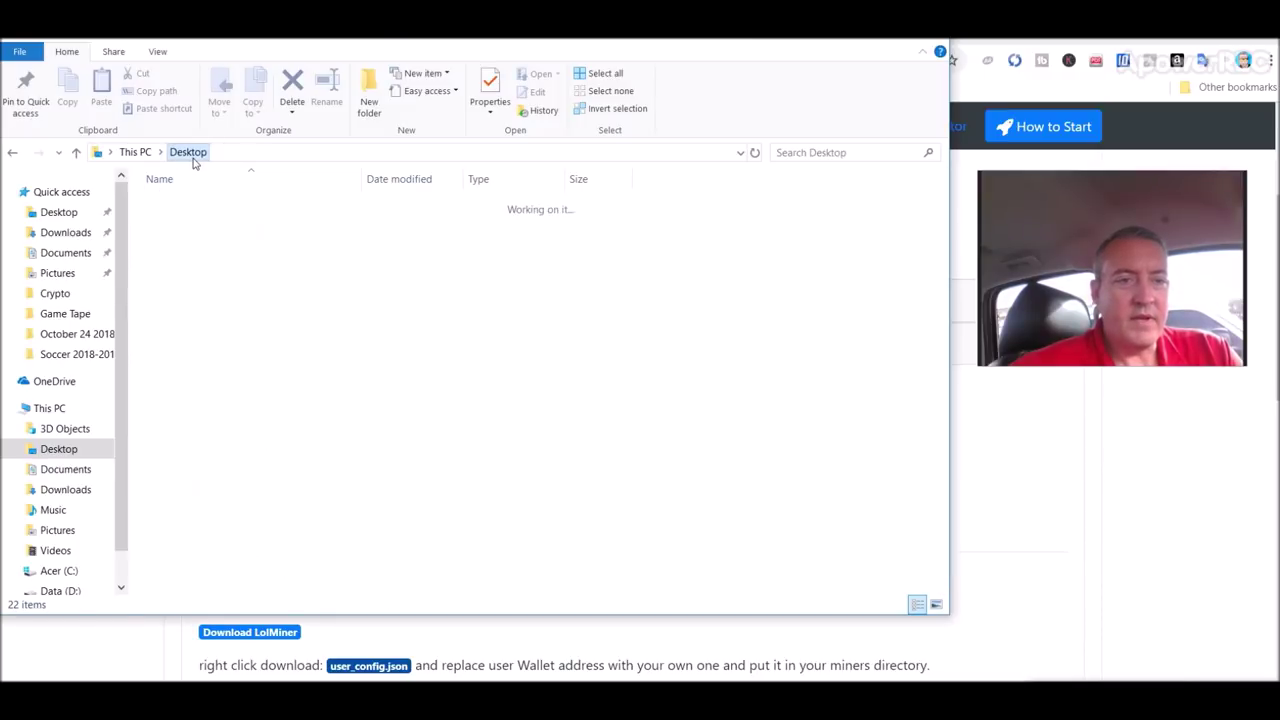
pyautogui.doubleClick(212, 260)
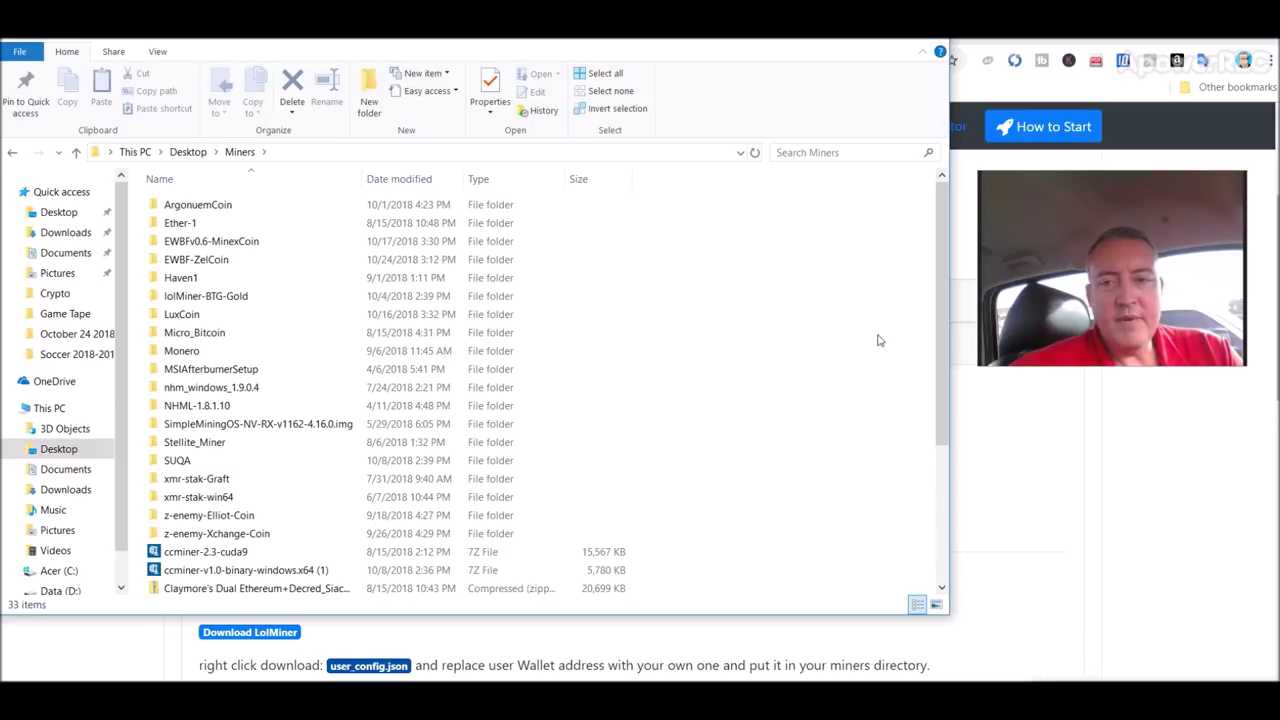
pyautogui.moveTo(937, 331); pyautogui.dragTo(932, 506)
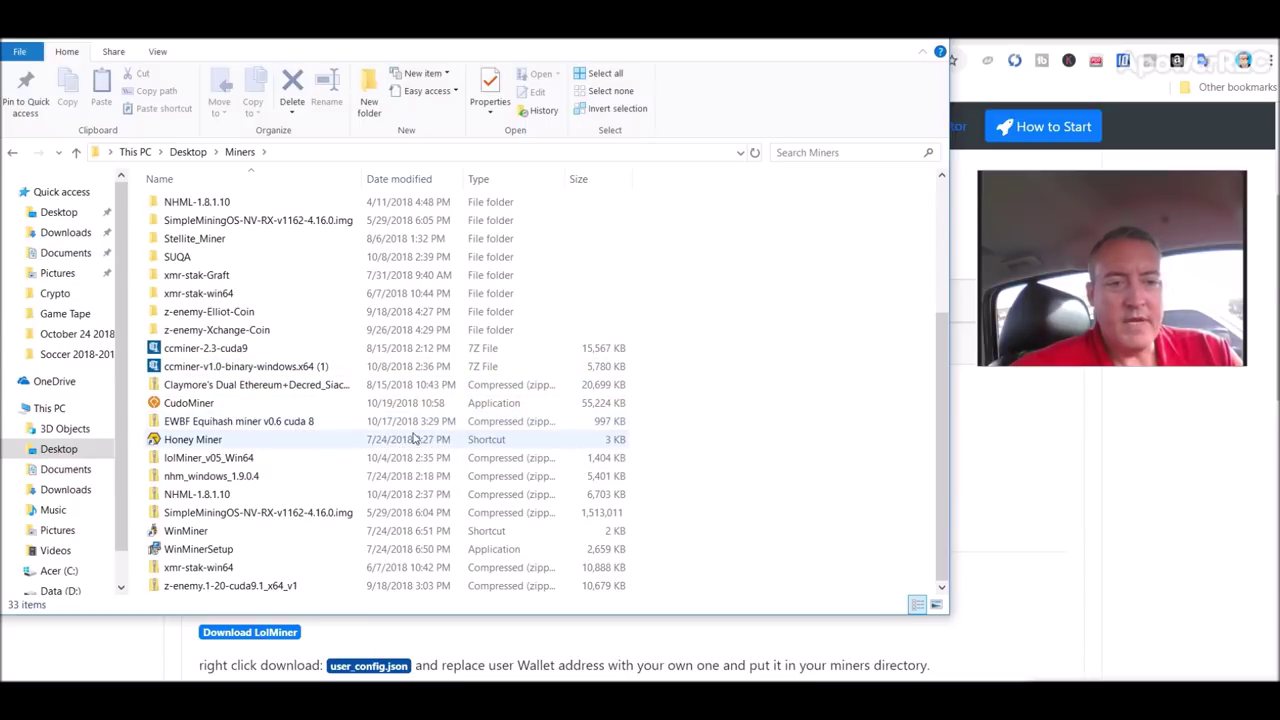
pyautogui.scroll(4, 940, 460)
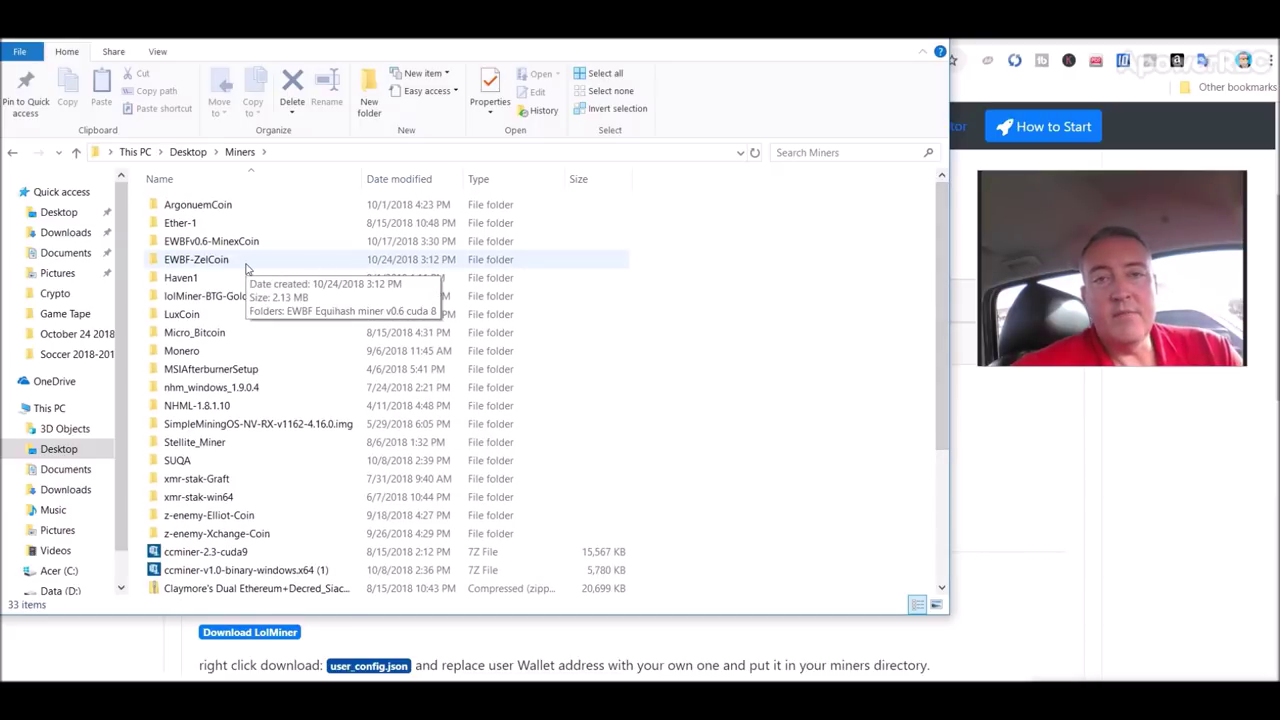
pyautogui.doubleClick(247, 268)
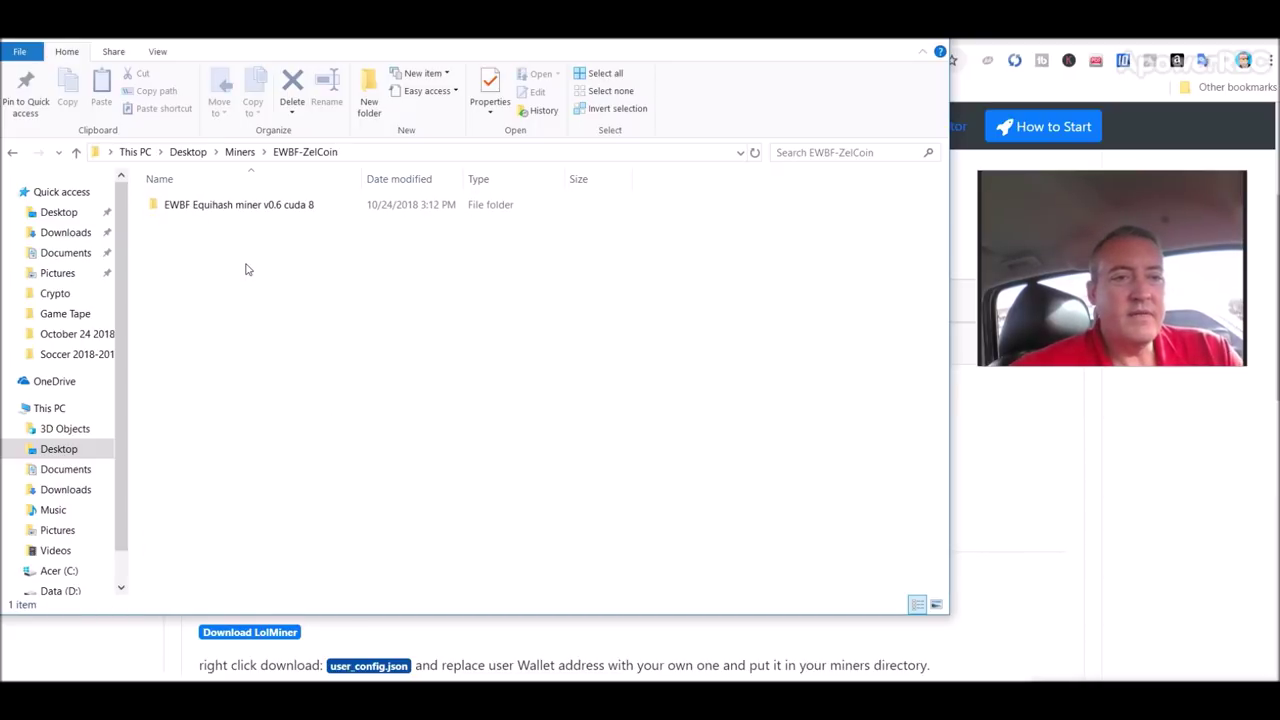
pyautogui.doubleClick(251, 206)
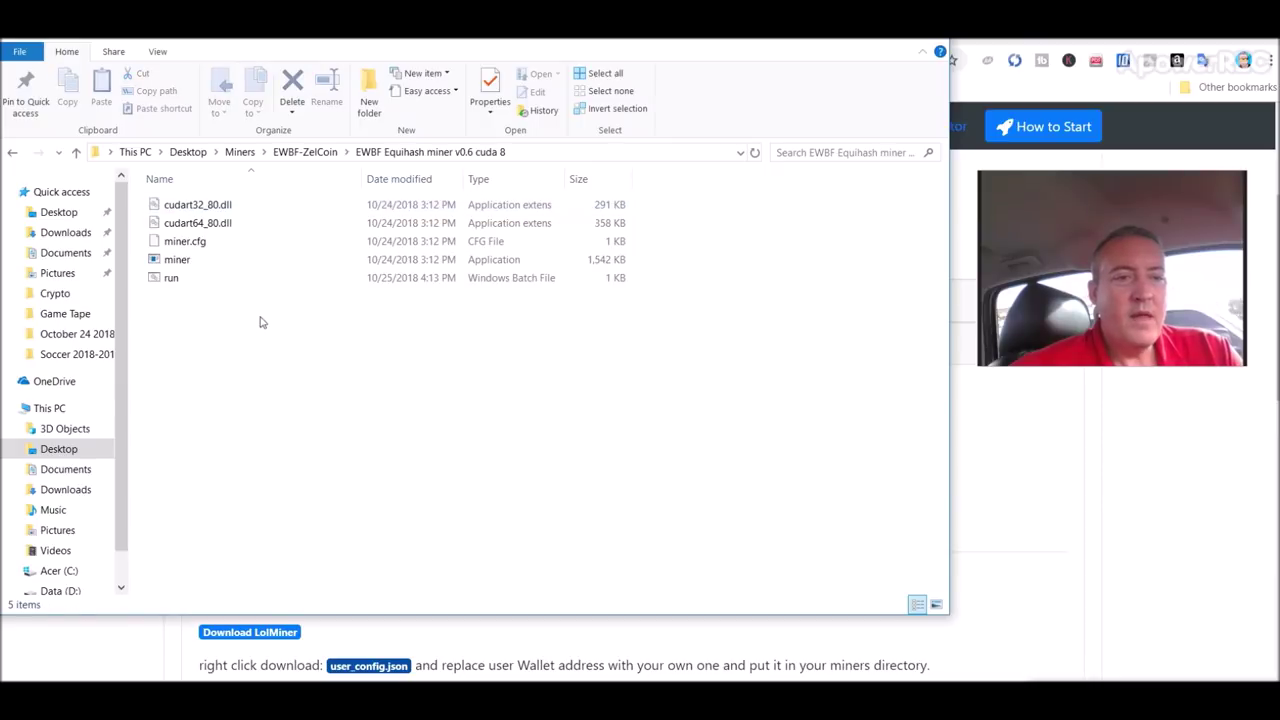
# - Open the run batch file for editing to review its mining command, and close it without changes
pyautogui.click(192, 278)
pyautogui.rightClick(192, 278)
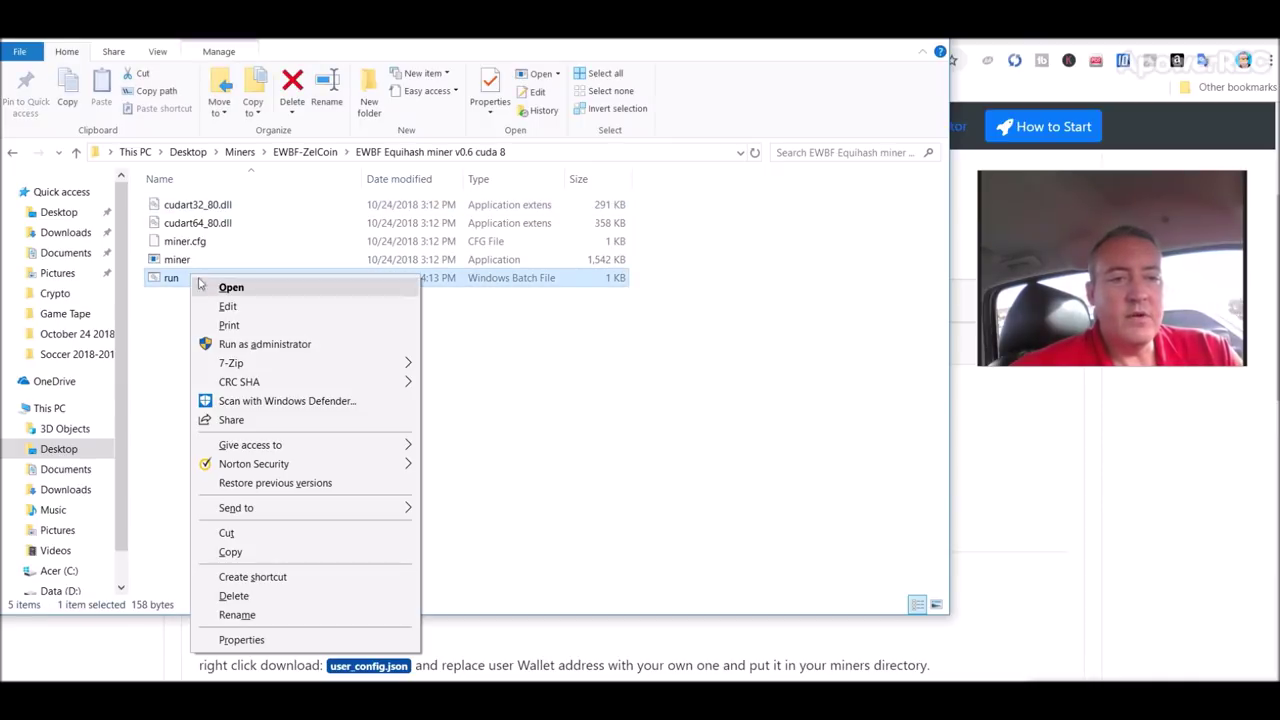
pyautogui.click(228, 306)
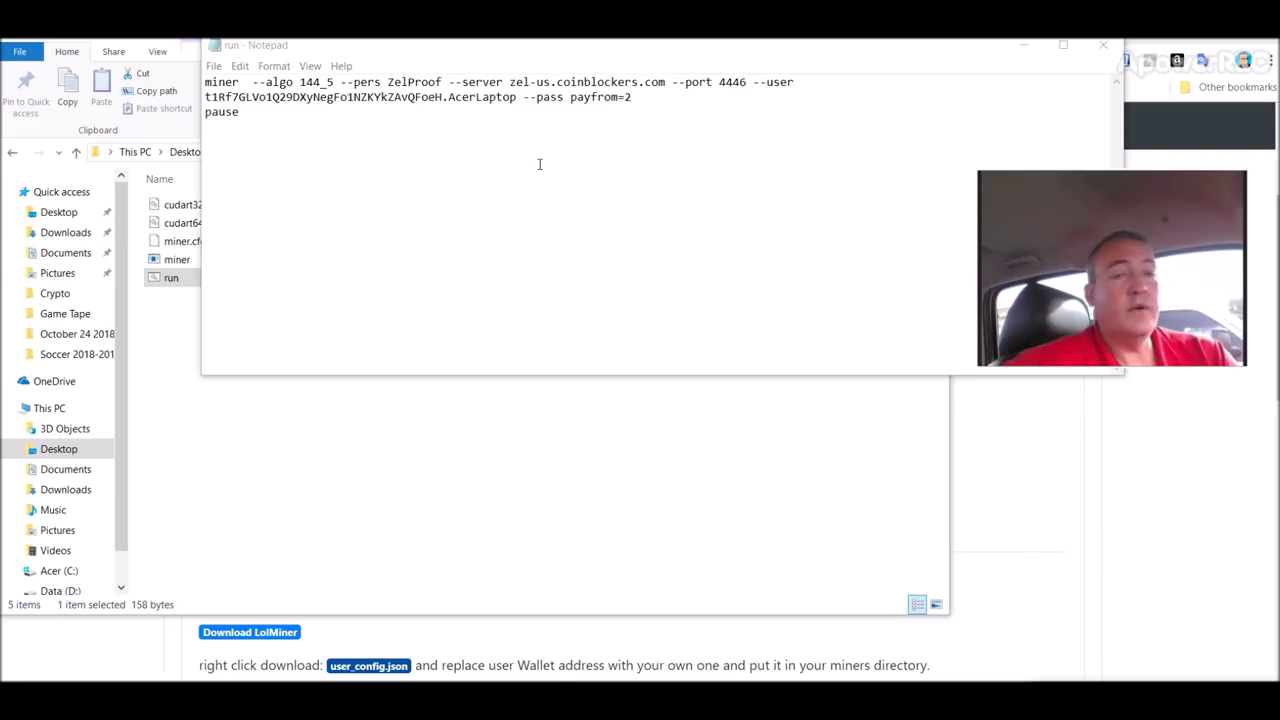
pyautogui.click(1103, 45)
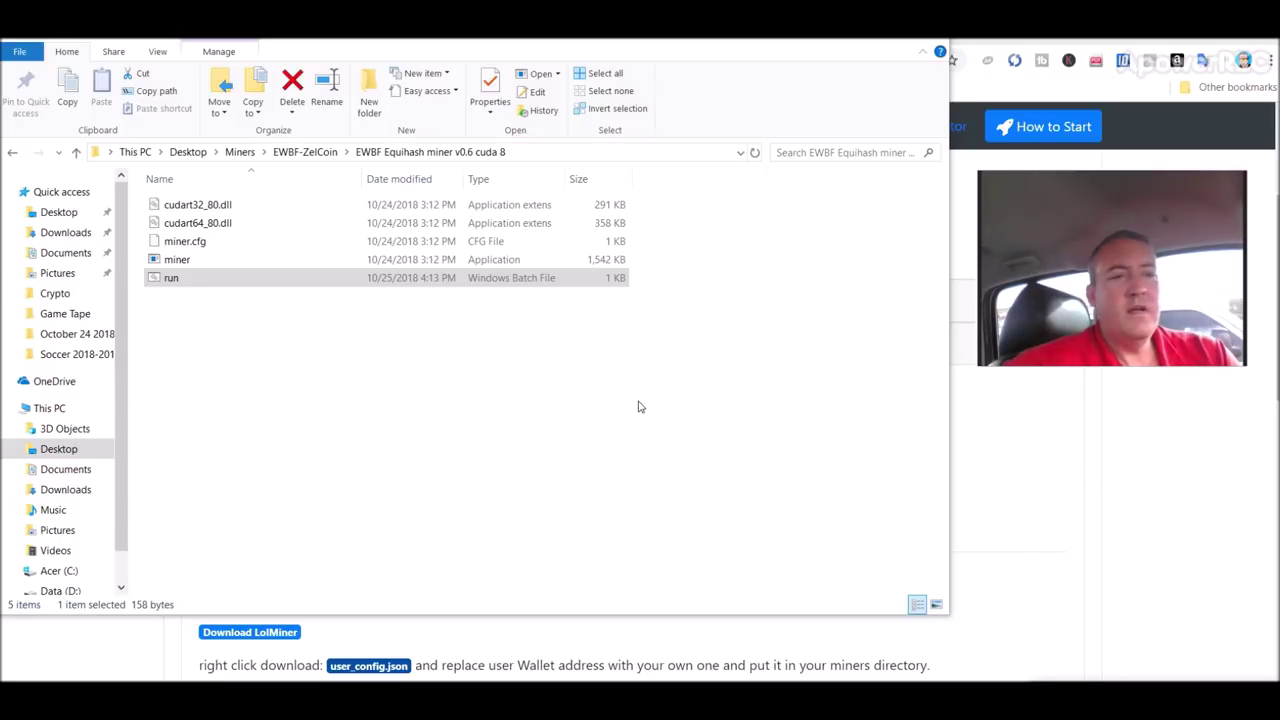
# - Run the batch file to demonstrate the EWBF miner starting, and close the miner and folder windows
pyautogui.click(457, 380)
pyautogui.doubleClick(245, 283)
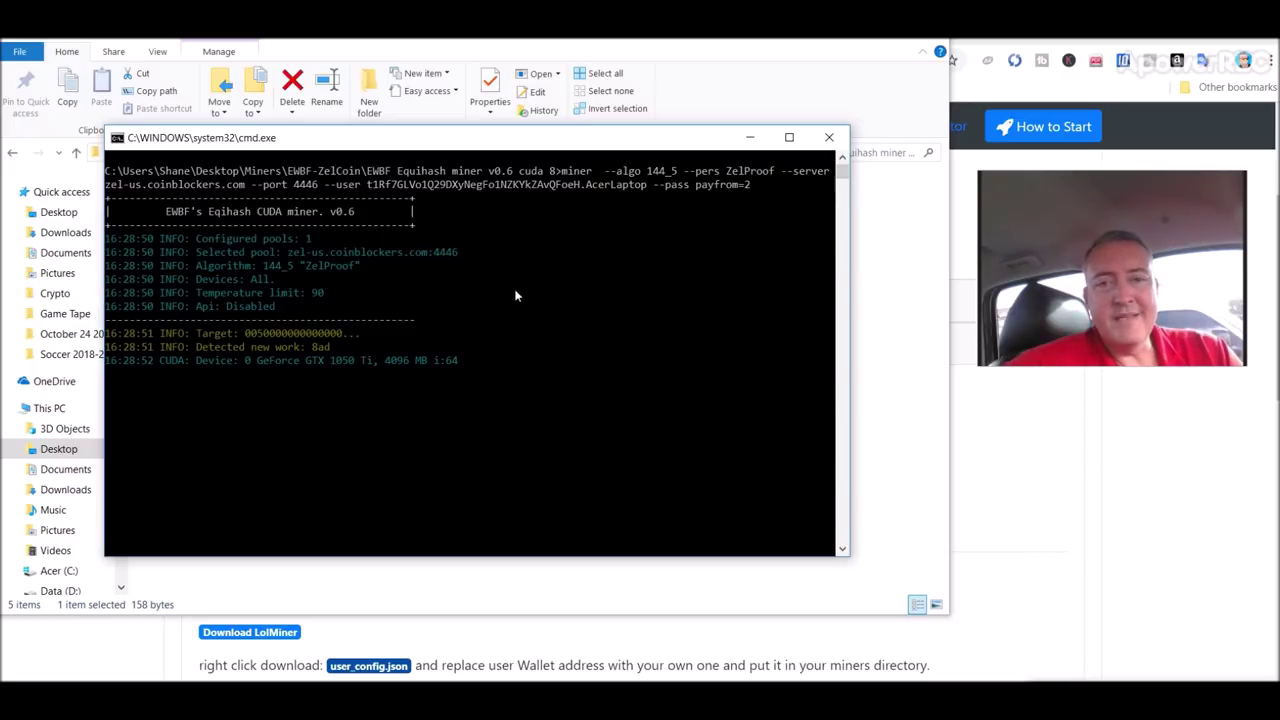
pyautogui.click(828, 139)
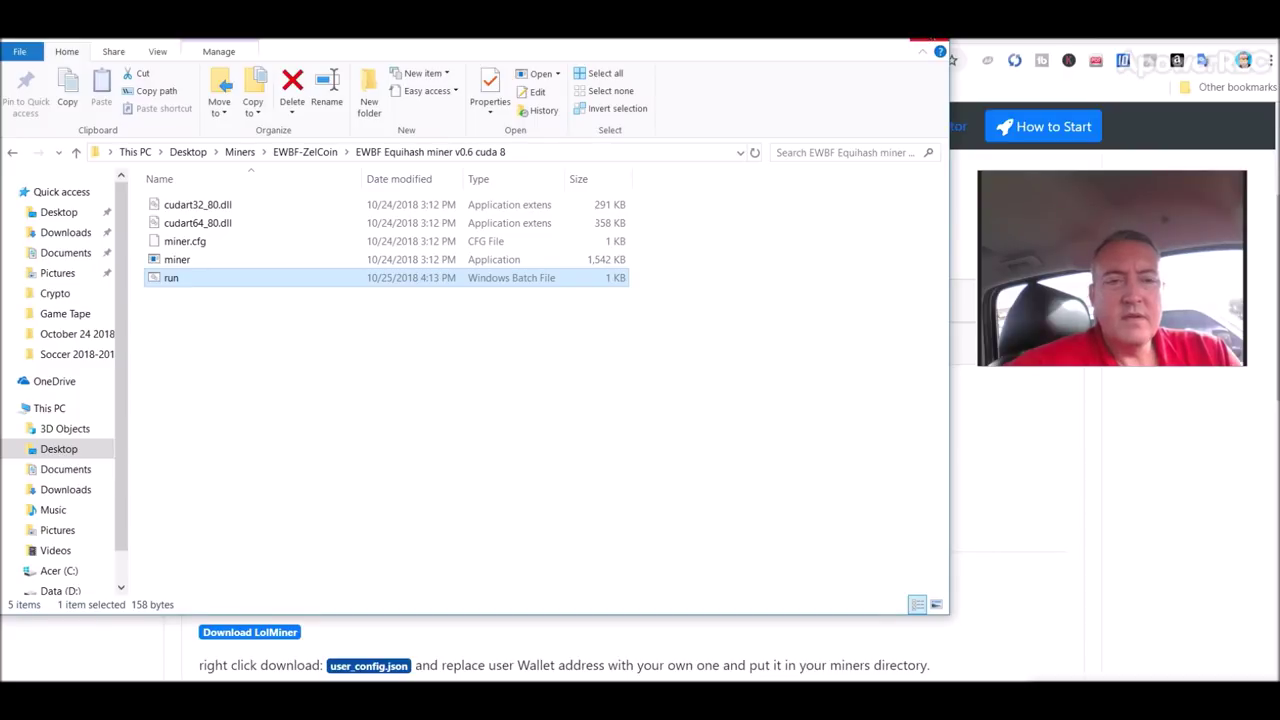
pyautogui.click(932, 41)
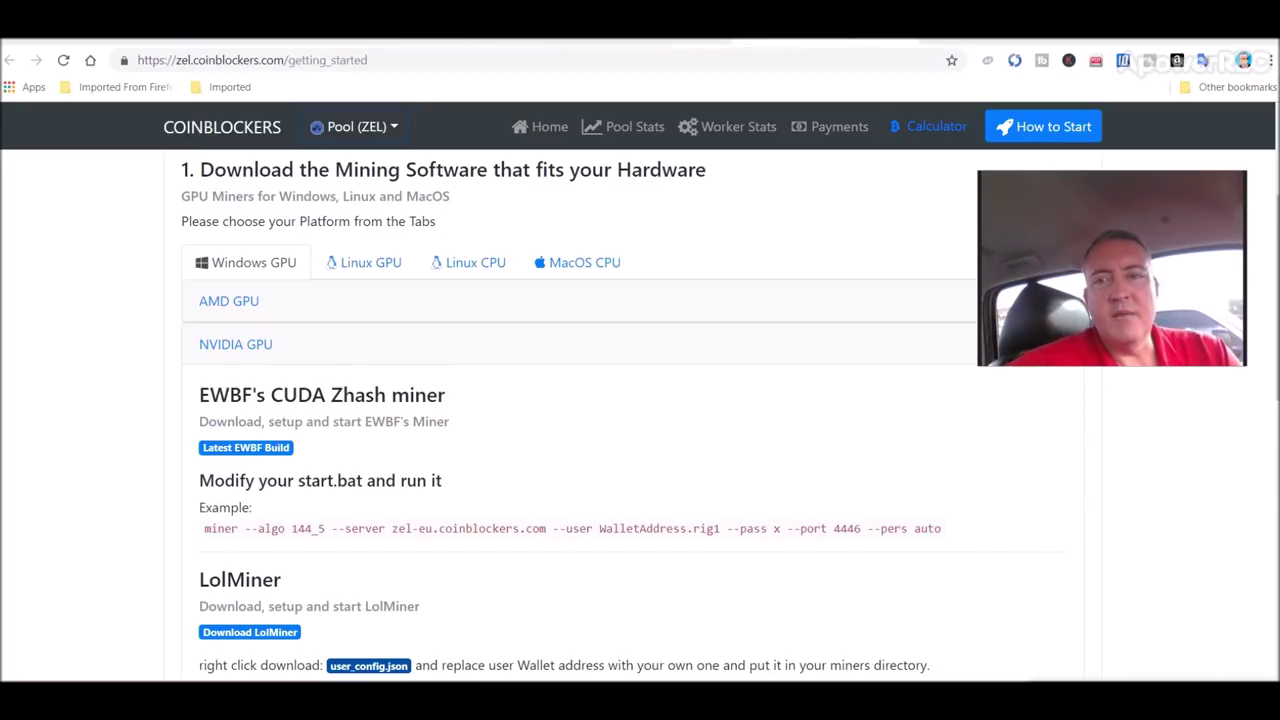
# - Return to the Coinblockers Personal Miner Stats page, refresh it and view the hash rate chart and earnings
pyautogui.hotkey('ctrl', 'Tab')
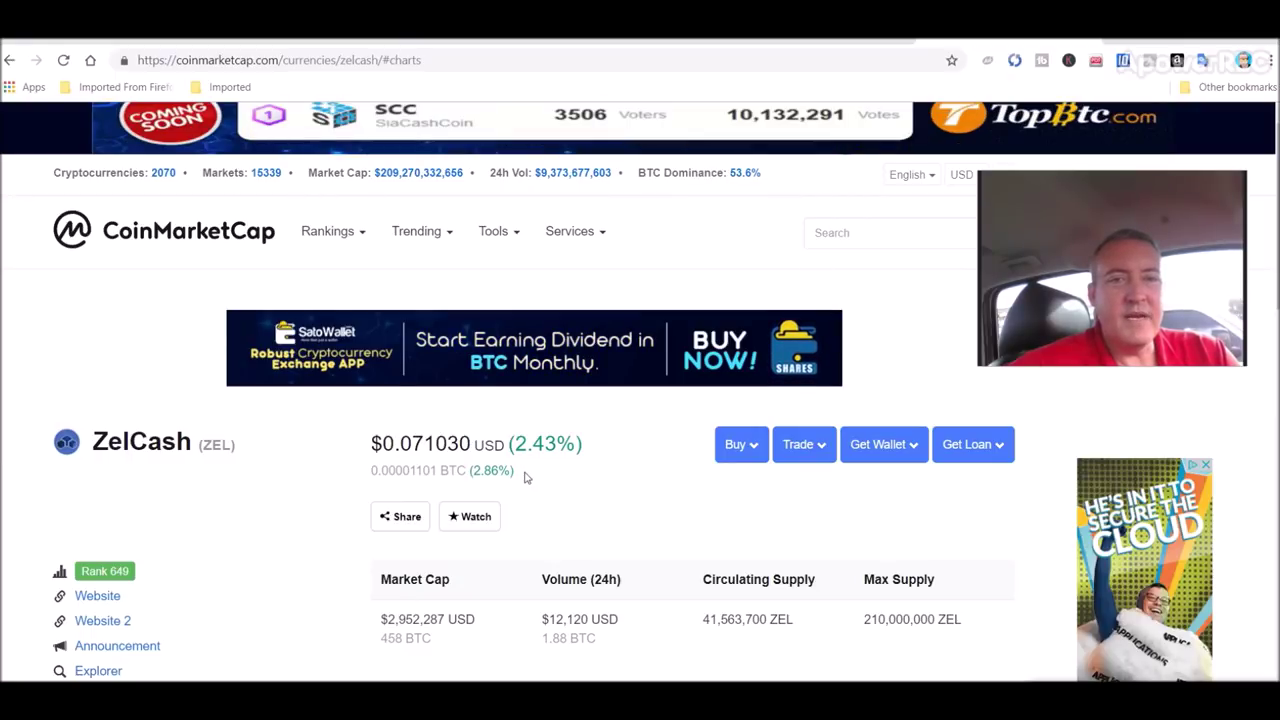
pyautogui.hotkey('ctrl', 'Tab')
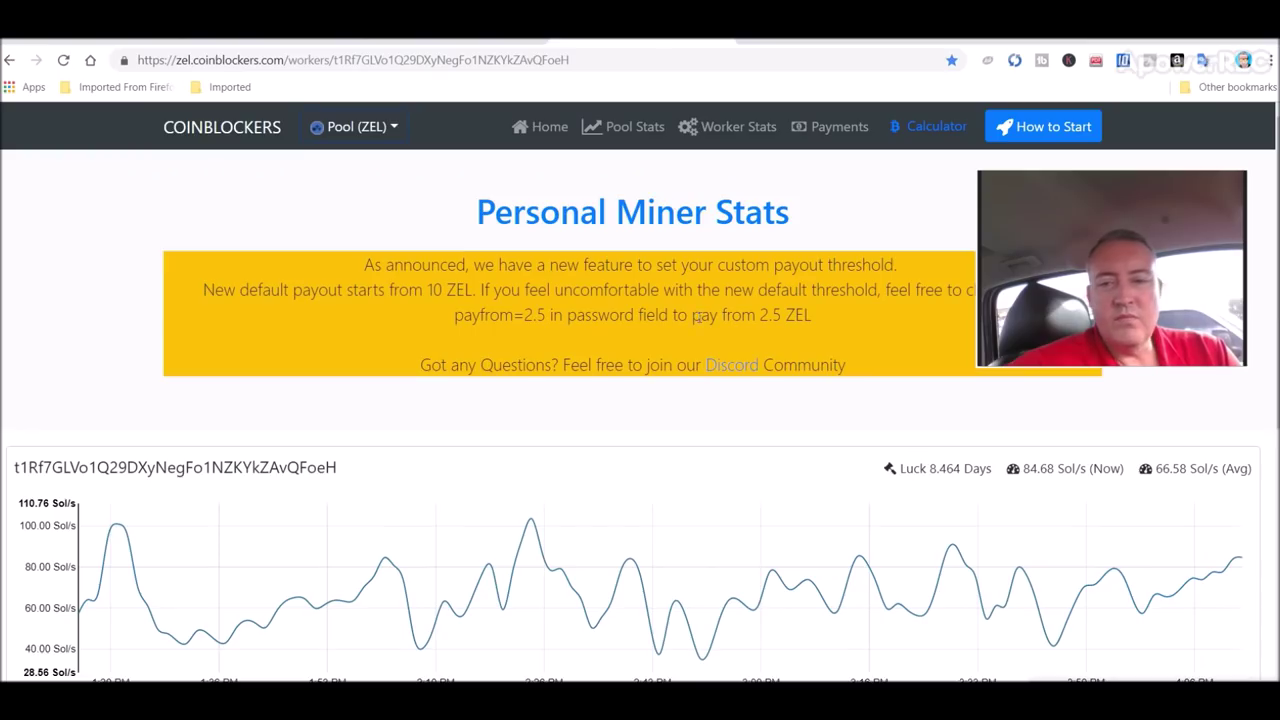
pyautogui.click(63, 60)
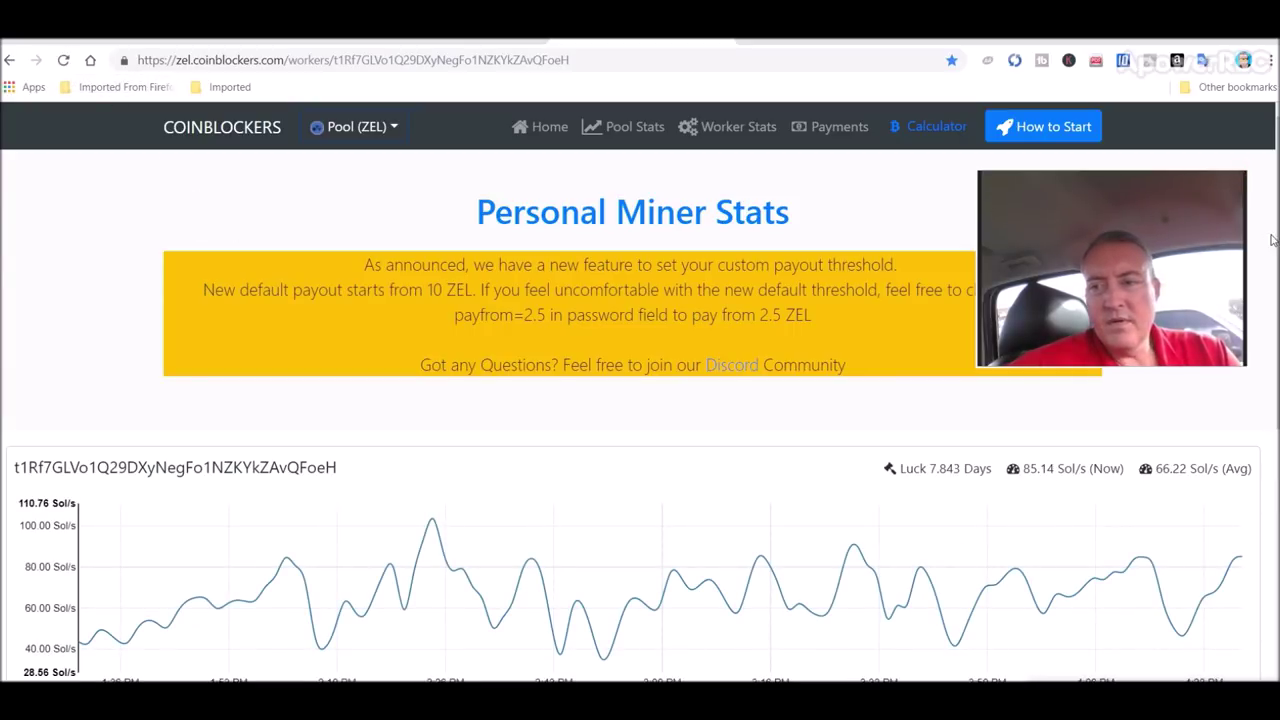
pyautogui.scroll(-2, 1274, 240)
pyautogui.scroll(-1, 640, 400)
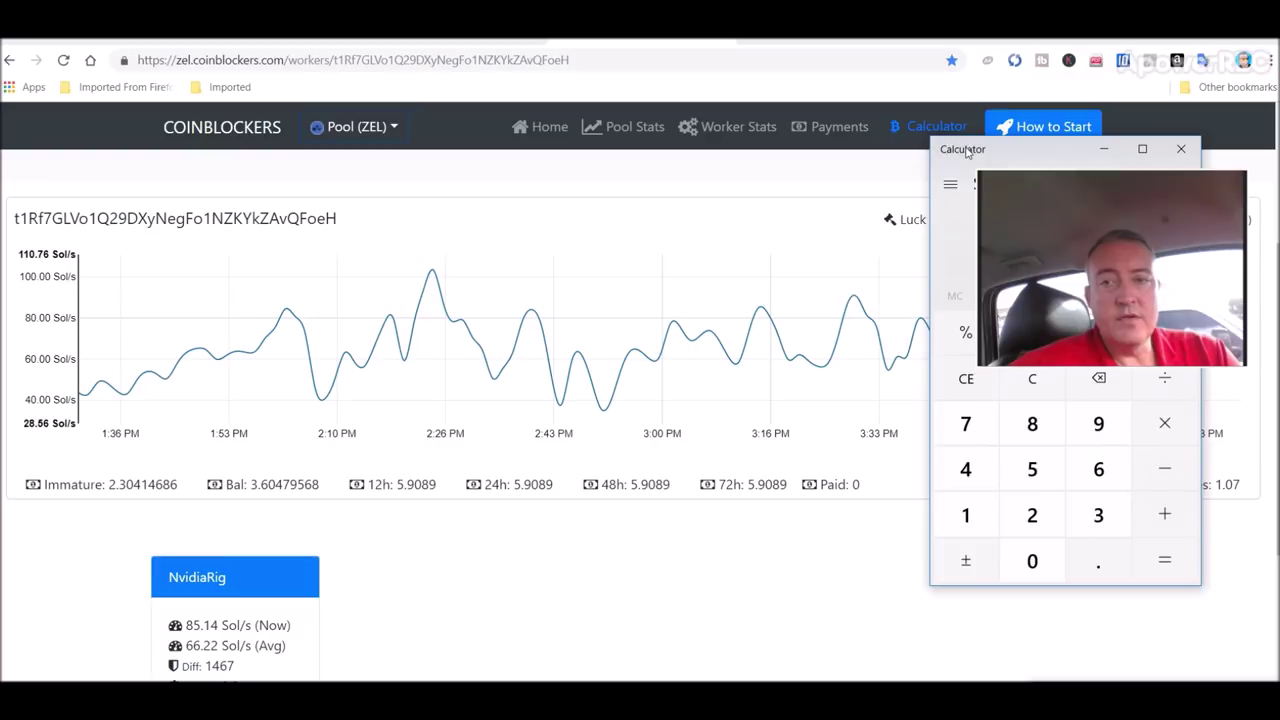
pyautogui.moveTo(934, 150); pyautogui.dragTo(590, 192)
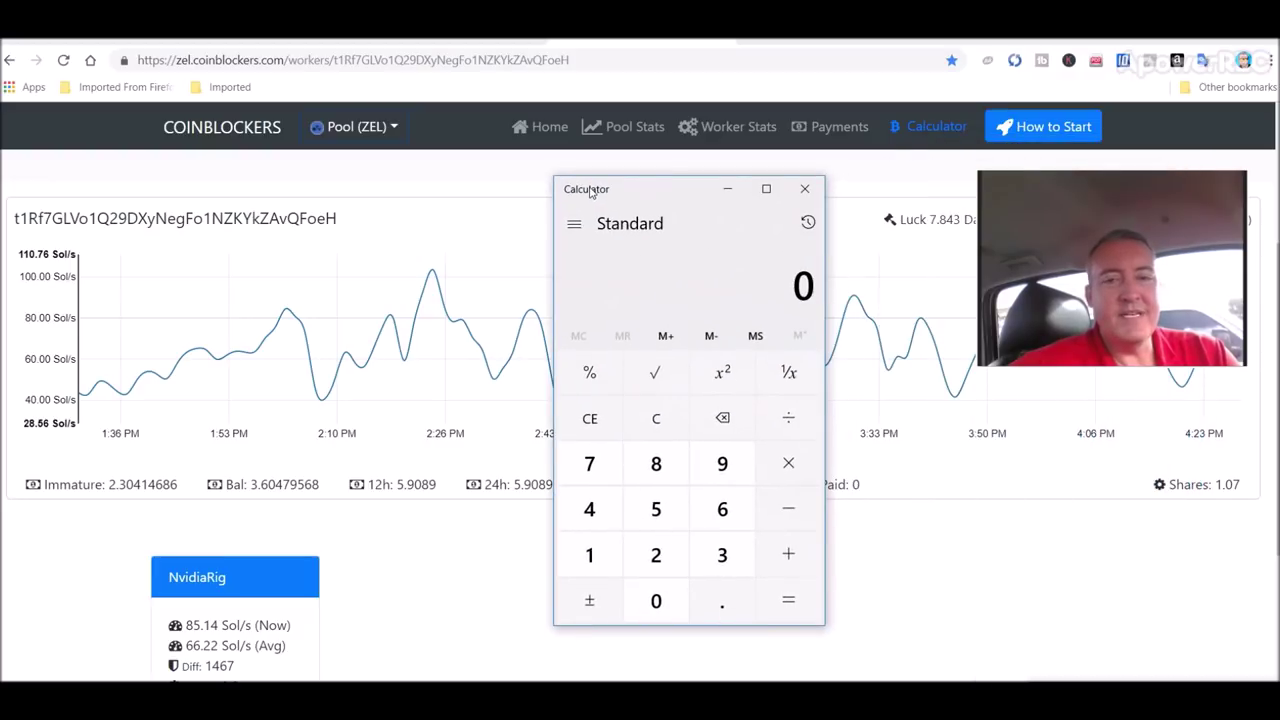
pyautogui.click(660, 511)
pyautogui.click(718, 604)
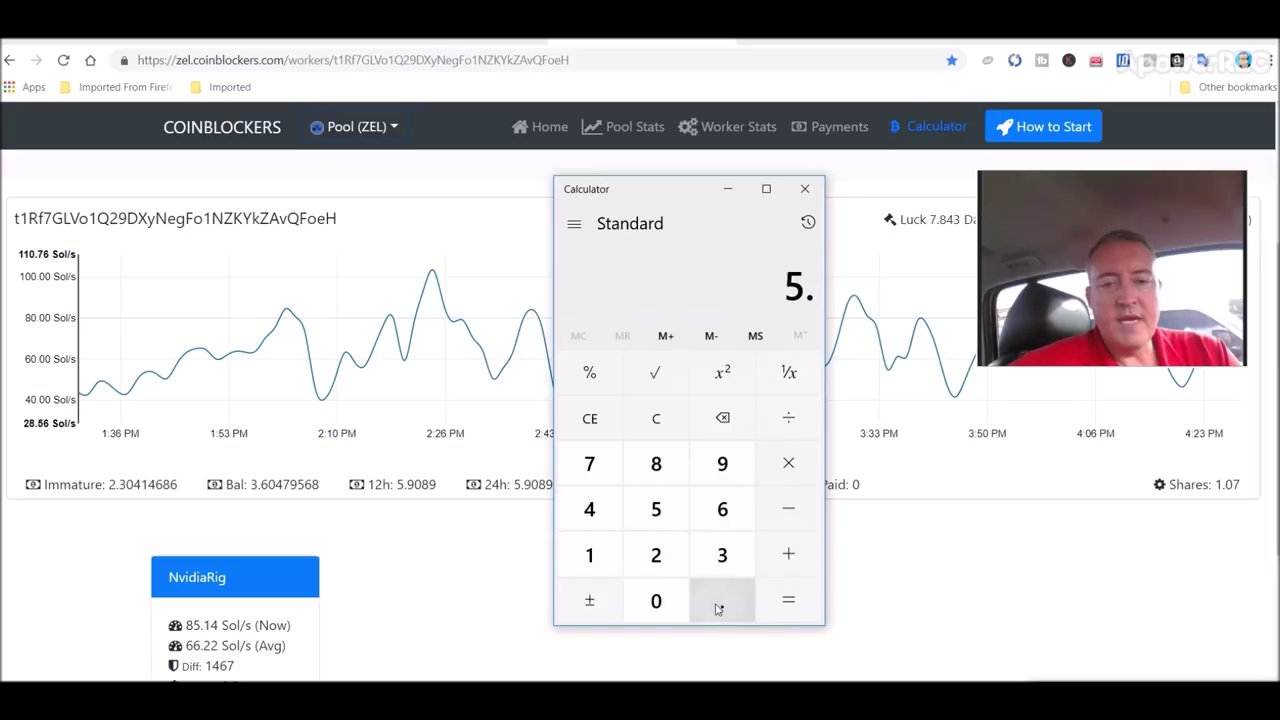
pyautogui.click(720, 508)
pyautogui.click(654, 418)
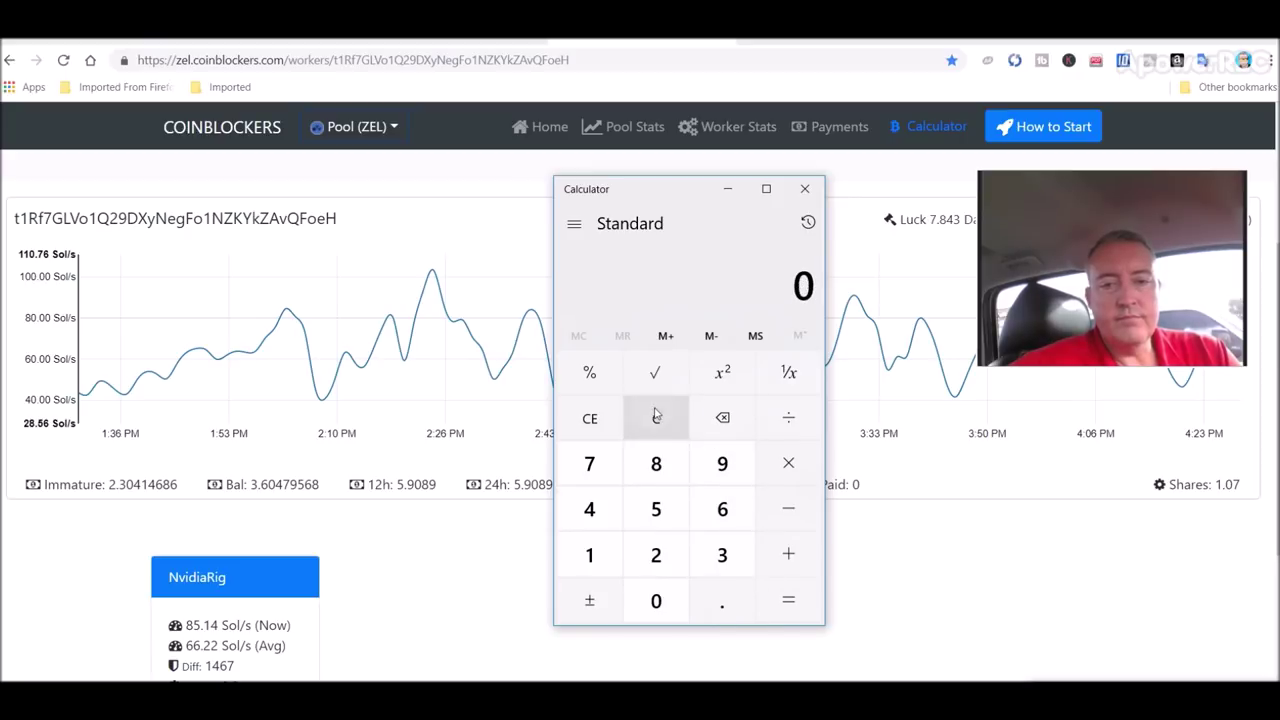
pyautogui.click(706, 466)
pyautogui.click(657, 418)
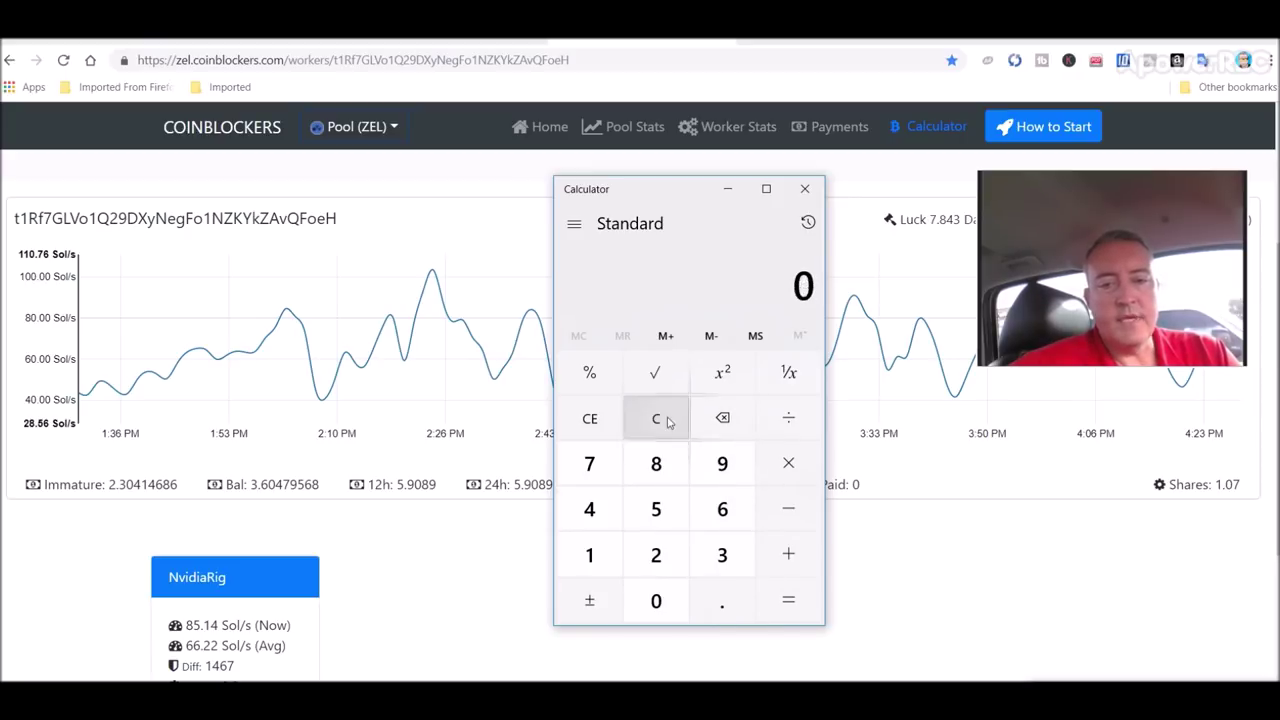
# - Multiply the 5.9 ZEL earned by 4 in the Calculator
pyautogui.click(657, 508)
pyautogui.click(716, 600)
pyautogui.click(720, 463)
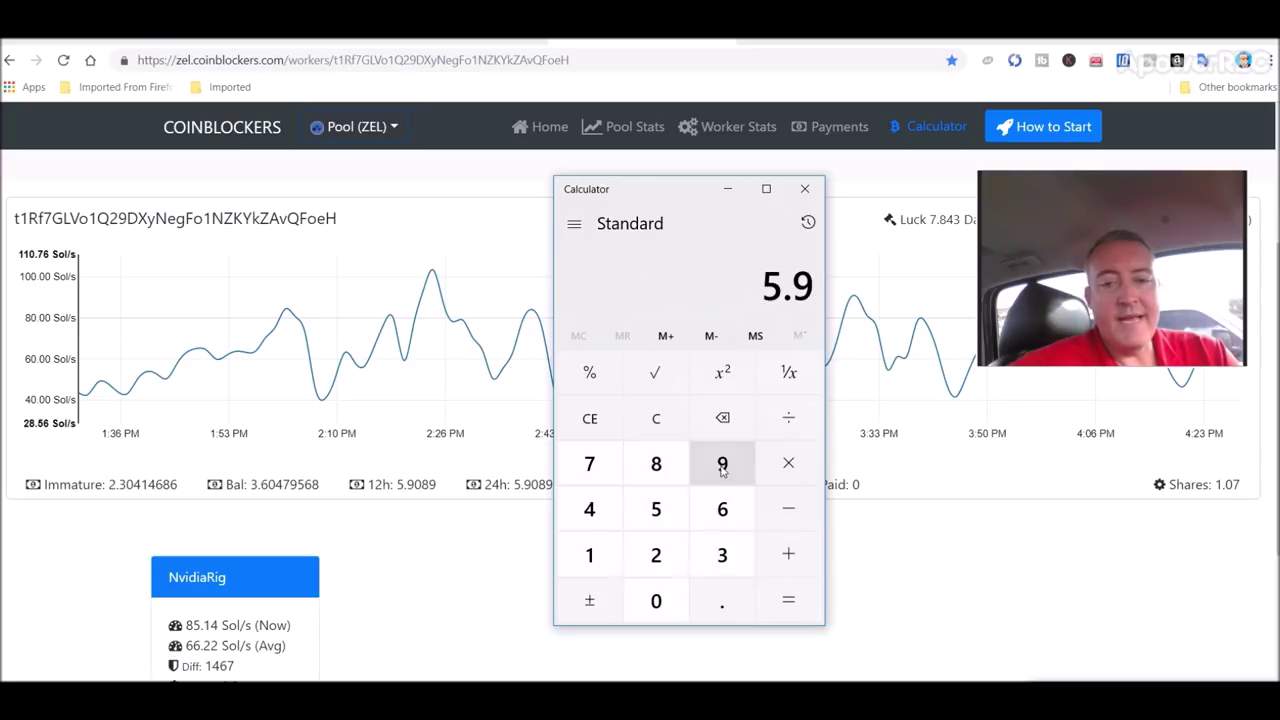
pyautogui.click(791, 465)
pyautogui.click(589, 509)
pyautogui.click(795, 599)
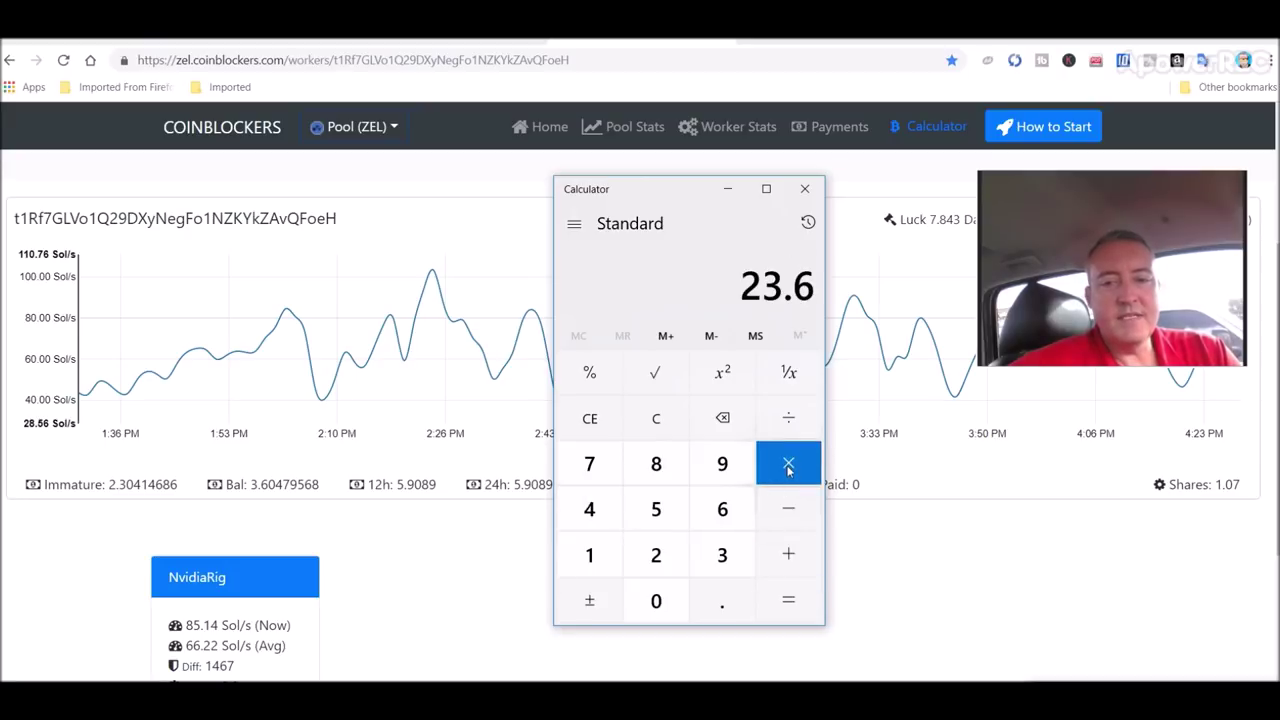
# - Multiply the result by the ZelCash price from CoinMarketCap, entered as 0.071, and minimize the Calculator
pyautogui.click(788, 465)
pyautogui.click(968, 40)
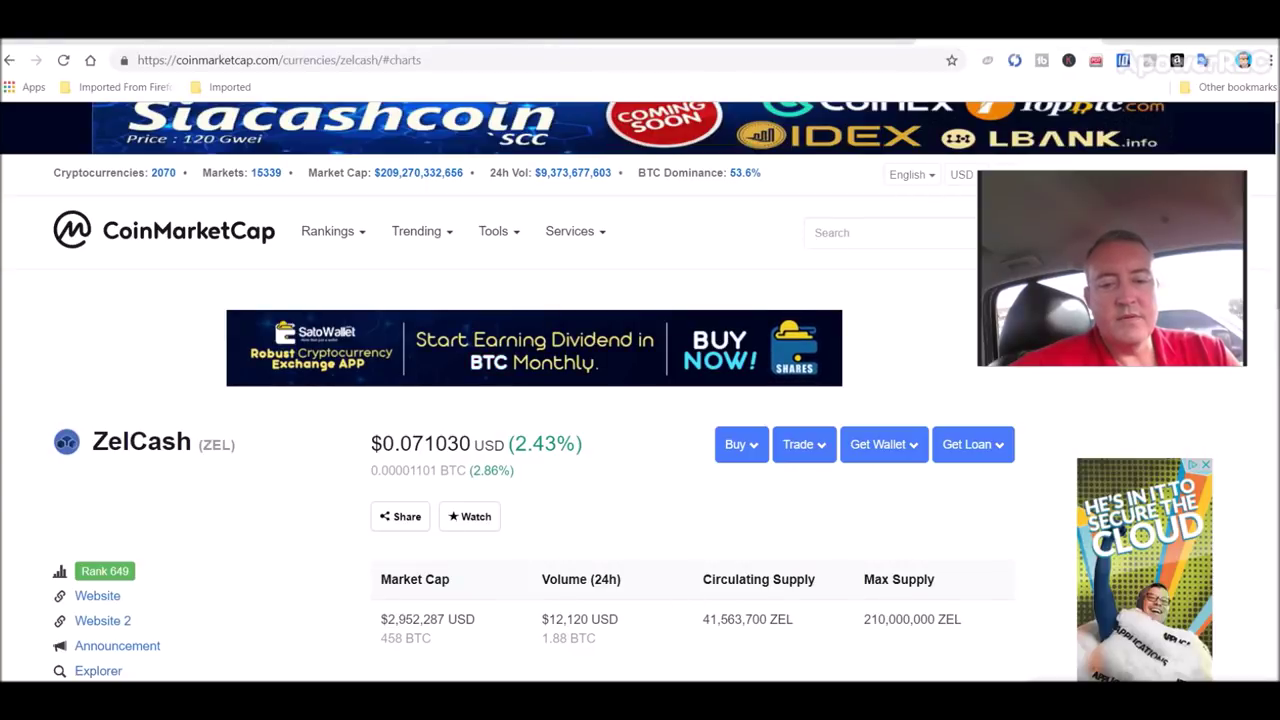
pyautogui.click(575, 650)
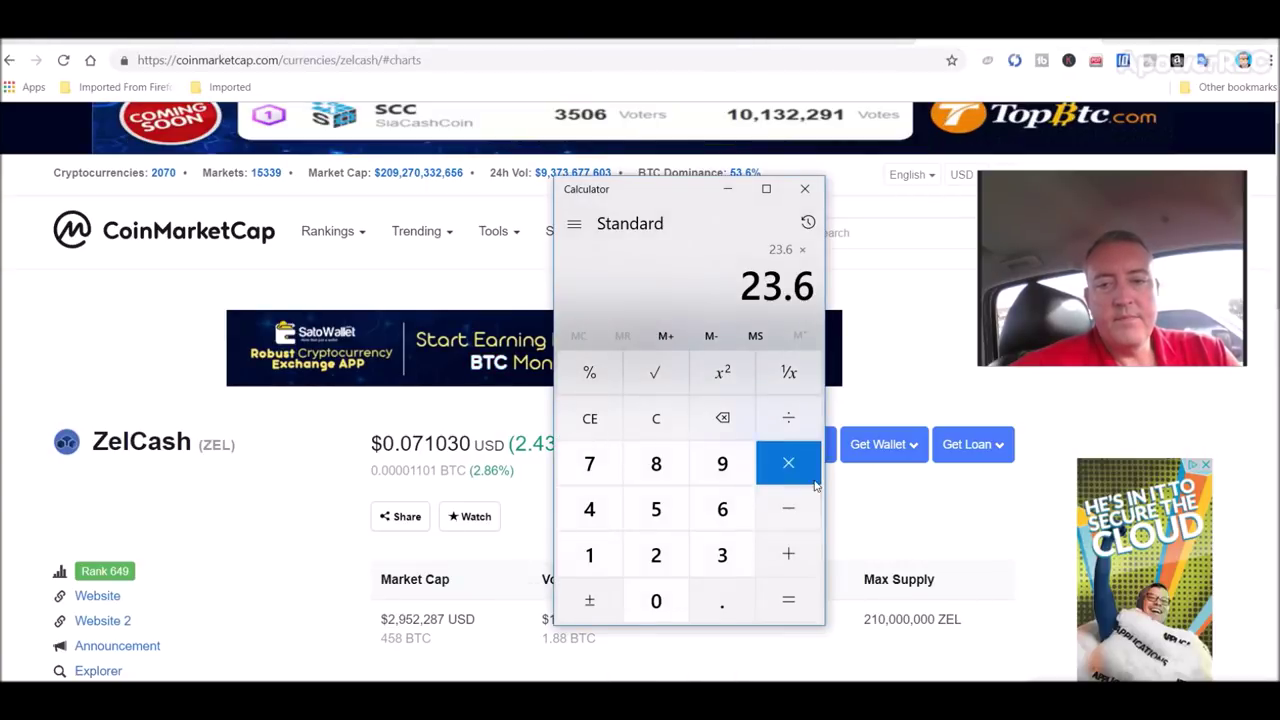
pyautogui.click(725, 598)
pyautogui.click(655, 603)
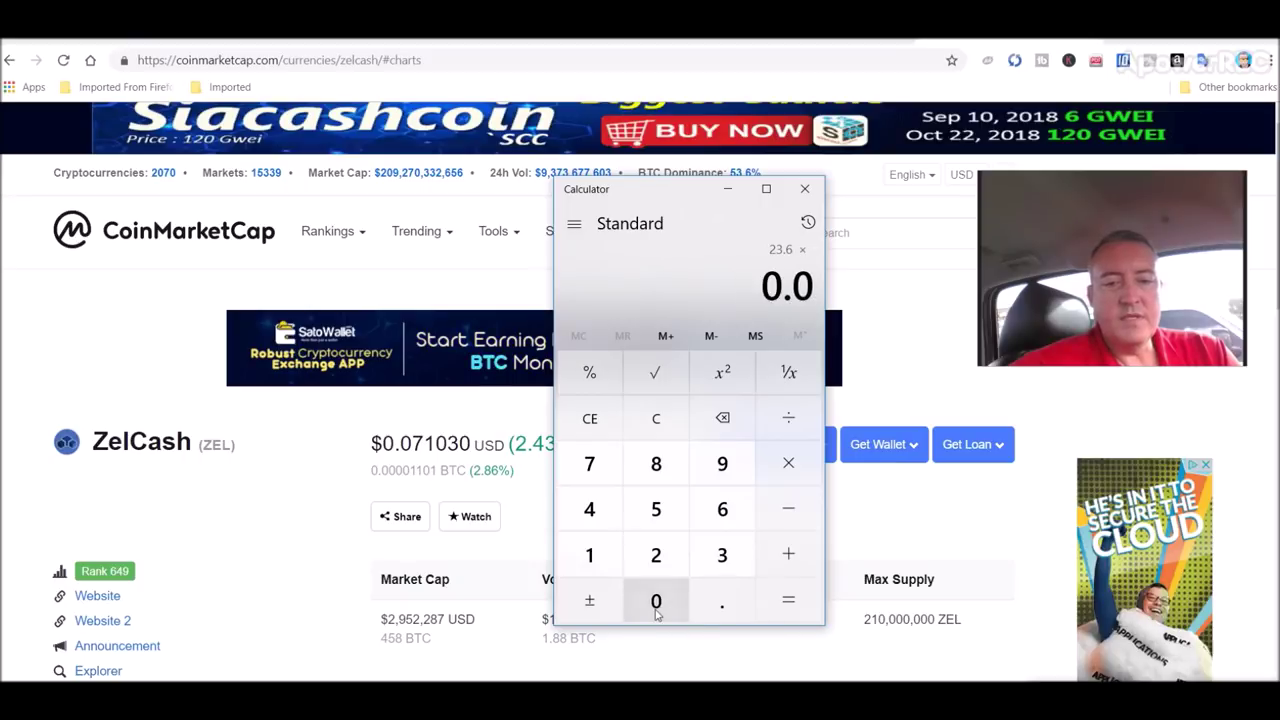
pyautogui.click(605, 470)
pyautogui.click(600, 560)
pyautogui.click(786, 610)
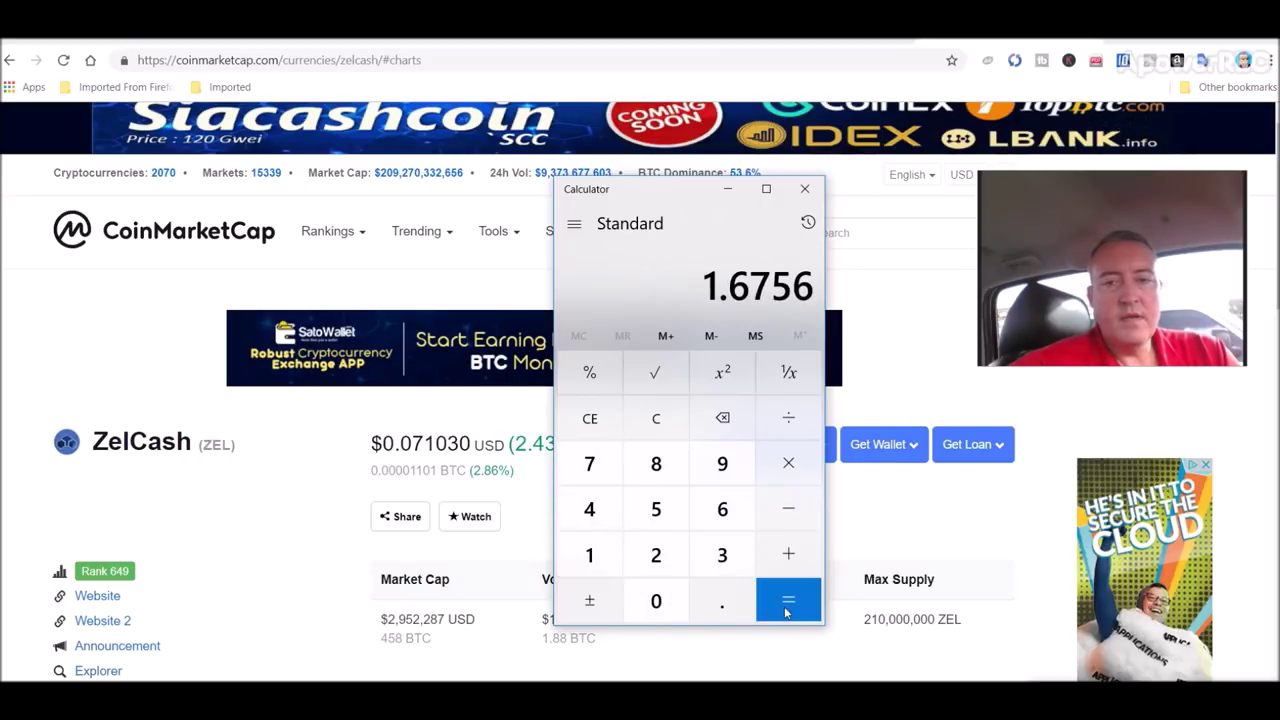
pyautogui.click(728, 194)
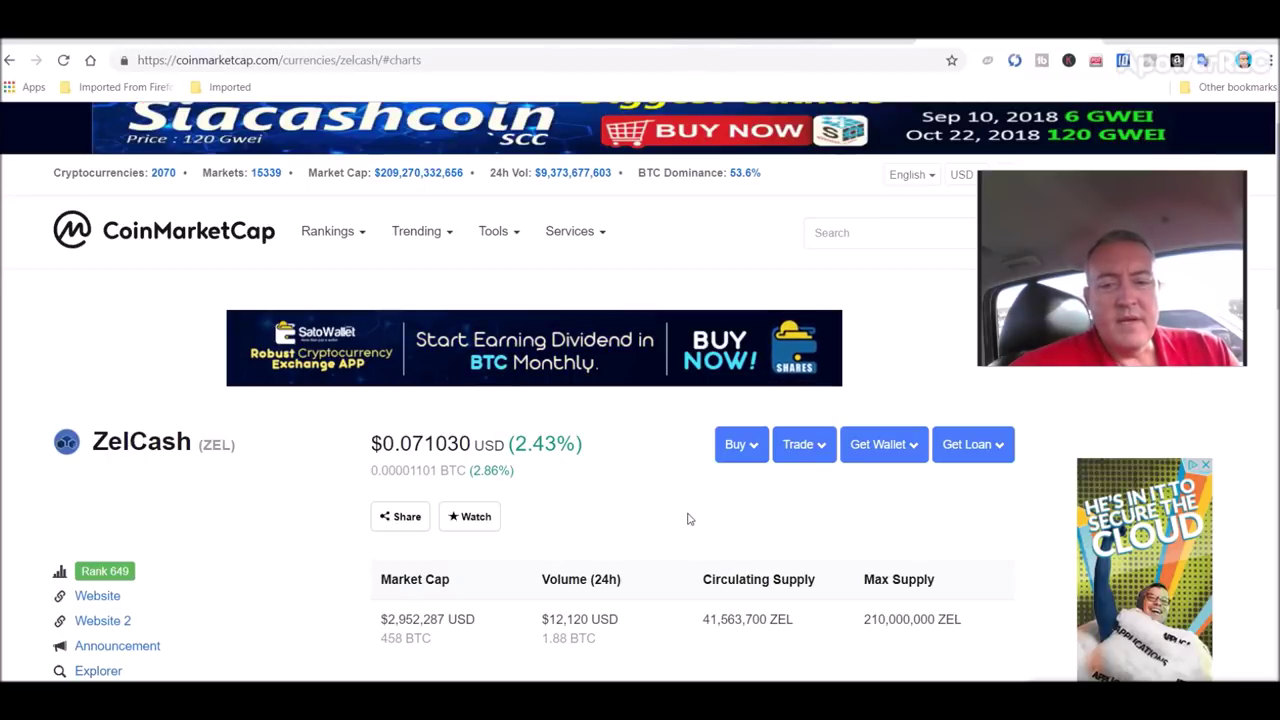
# - Switch to the Oct. 19th - 25th mining spreadsheet and check the mined amount in D22 and USD value in E22
pyautogui.hotkey('alt', 'Tab')
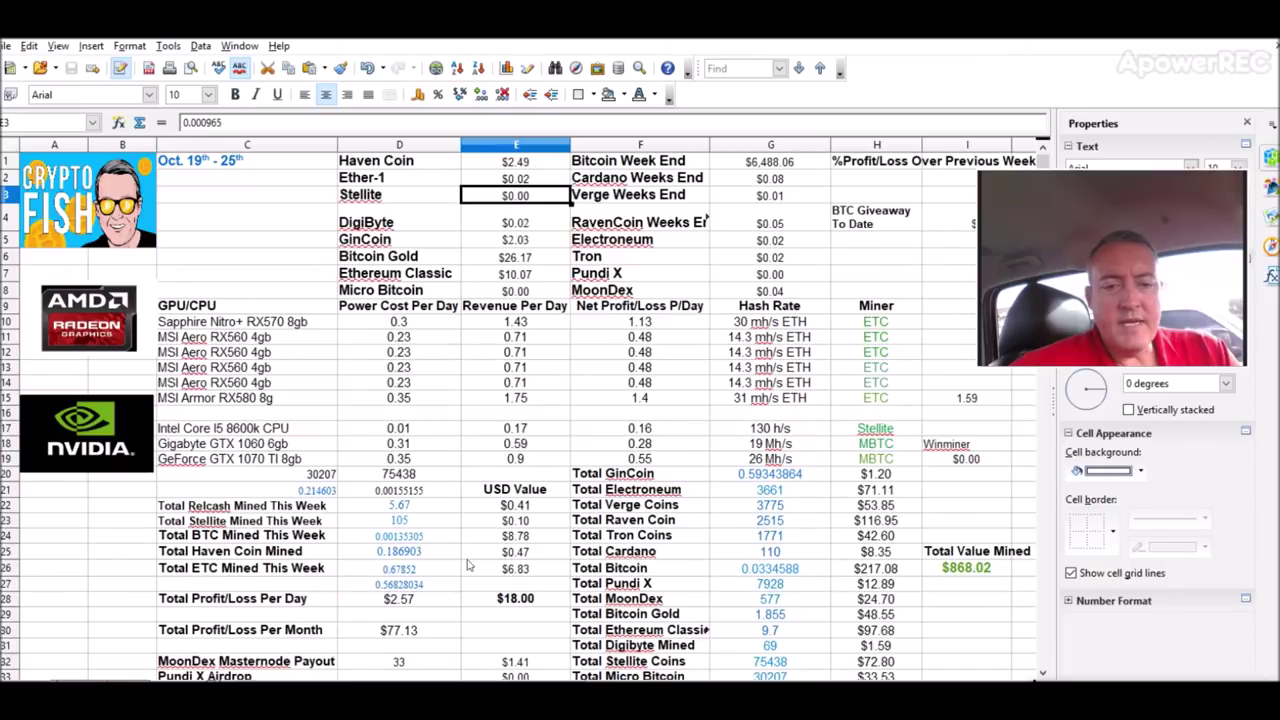
pyautogui.click(422, 508)
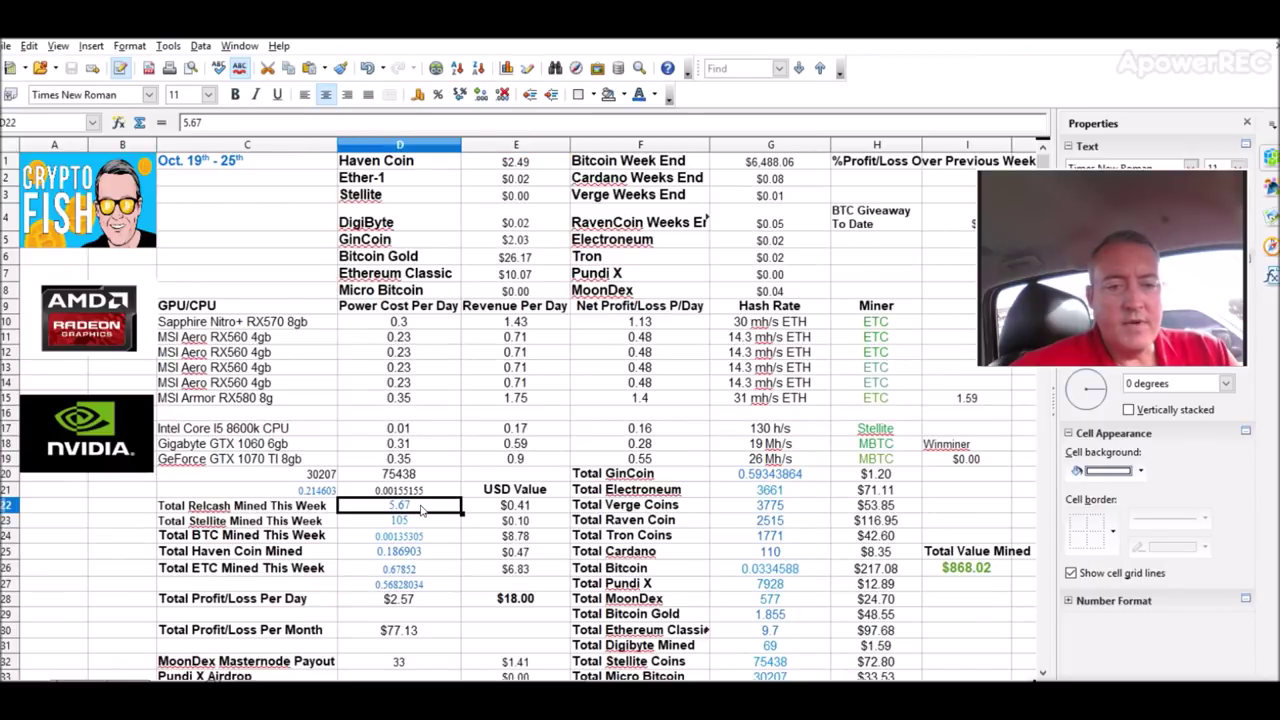
pyautogui.click(507, 517)
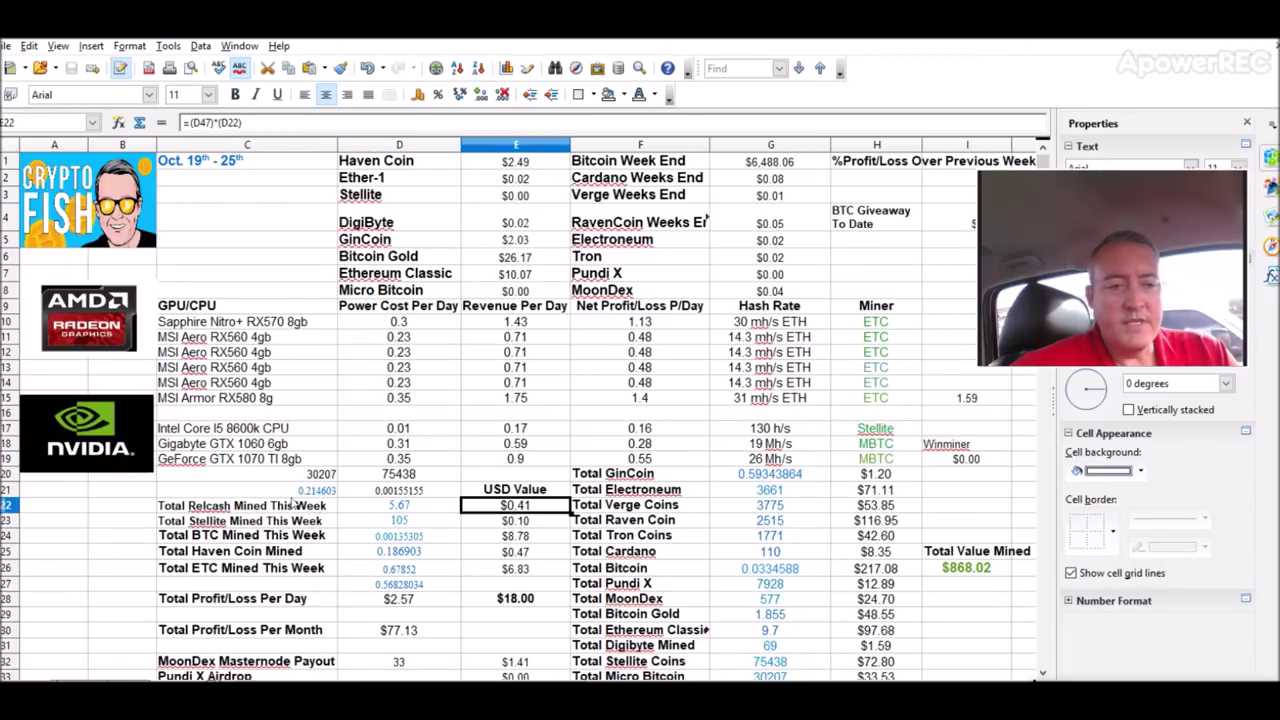